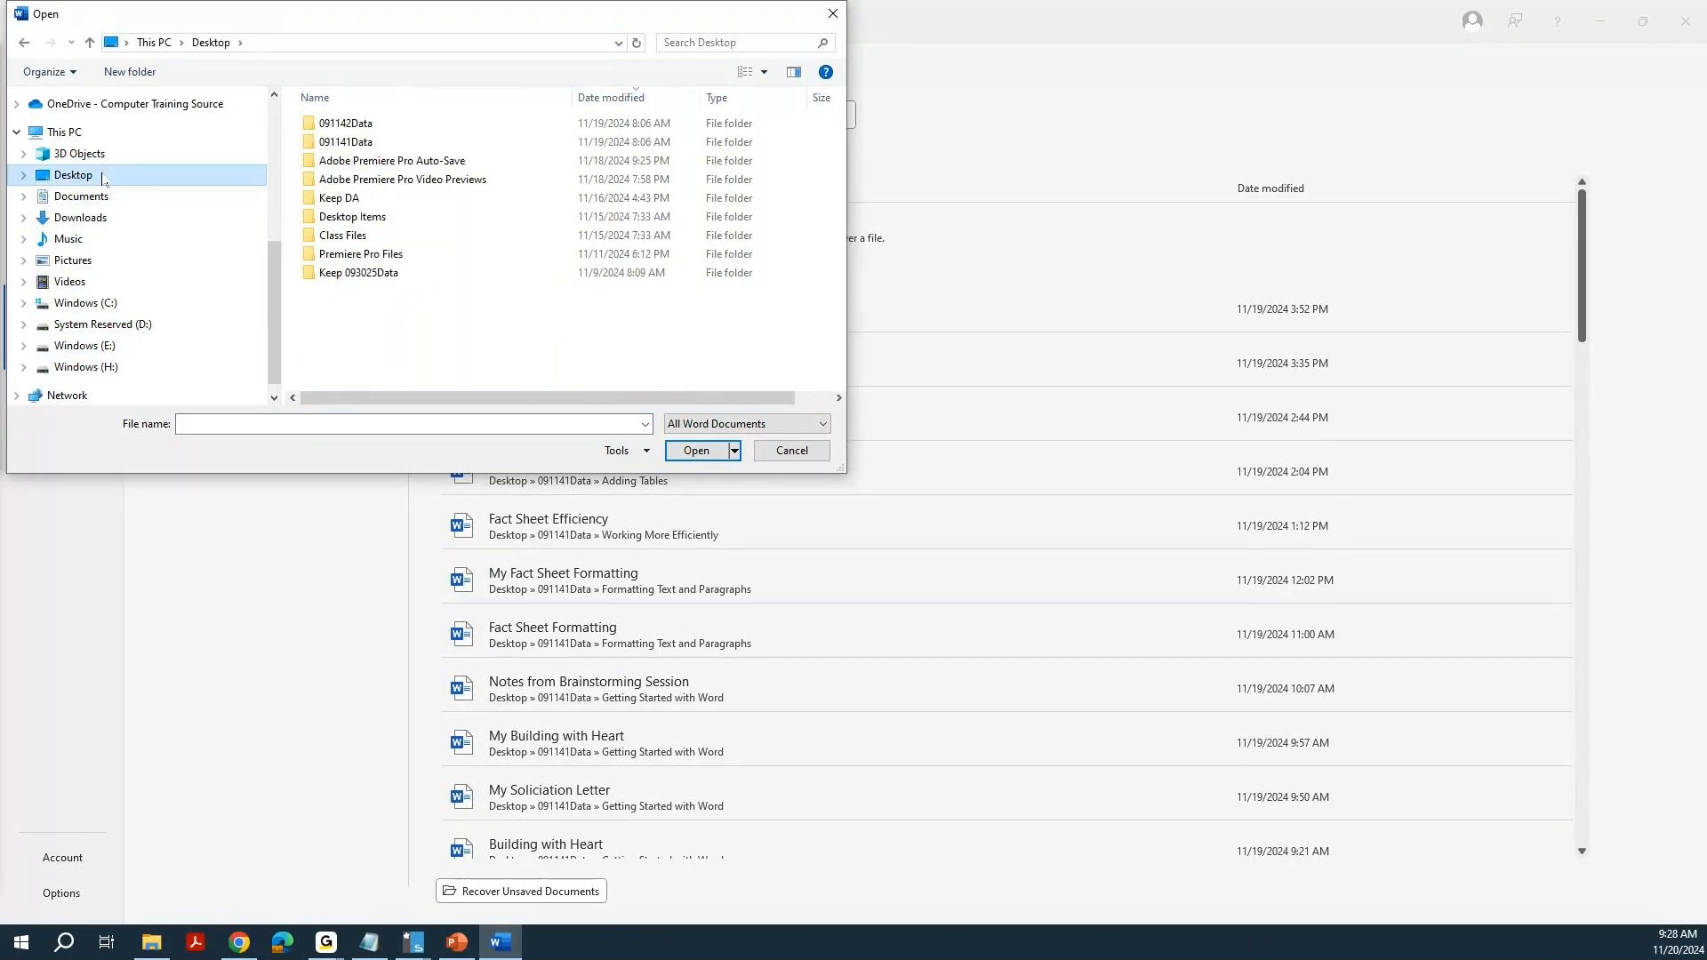
Open the Inventory document from the Organizing Content Using Tables and Charts folder inside 091142Data.
{"action": "double_click", "coordinate": [330, 124]}
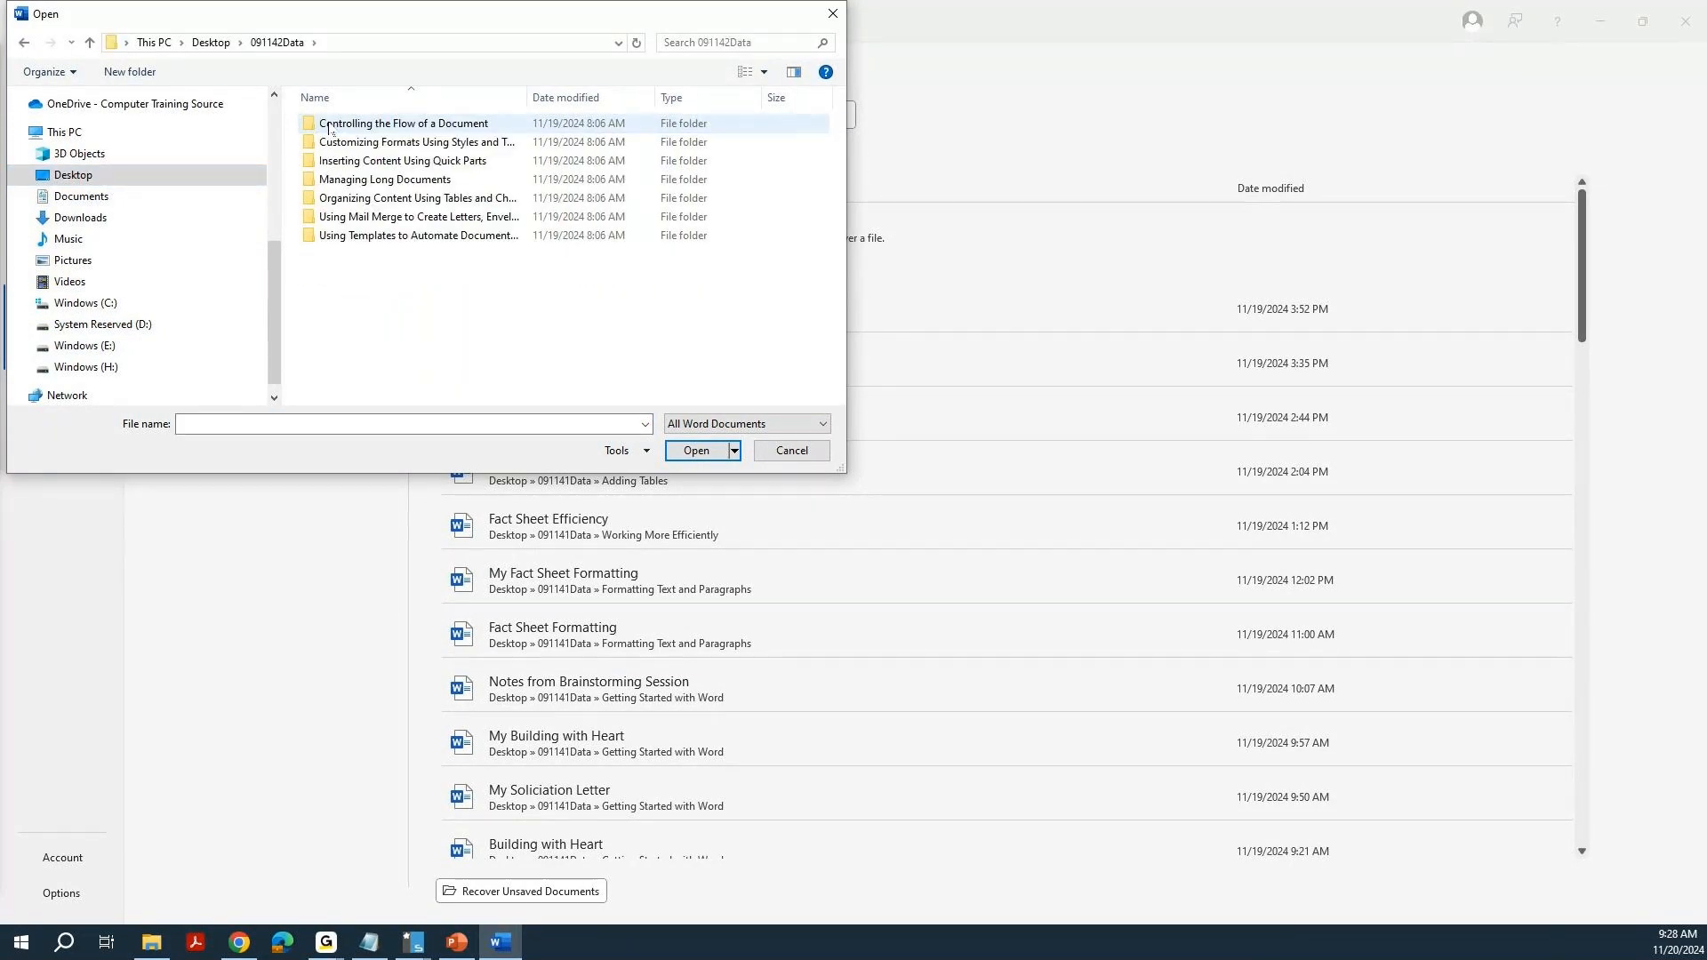
{"action": "double_click", "coordinate": [356, 197]}
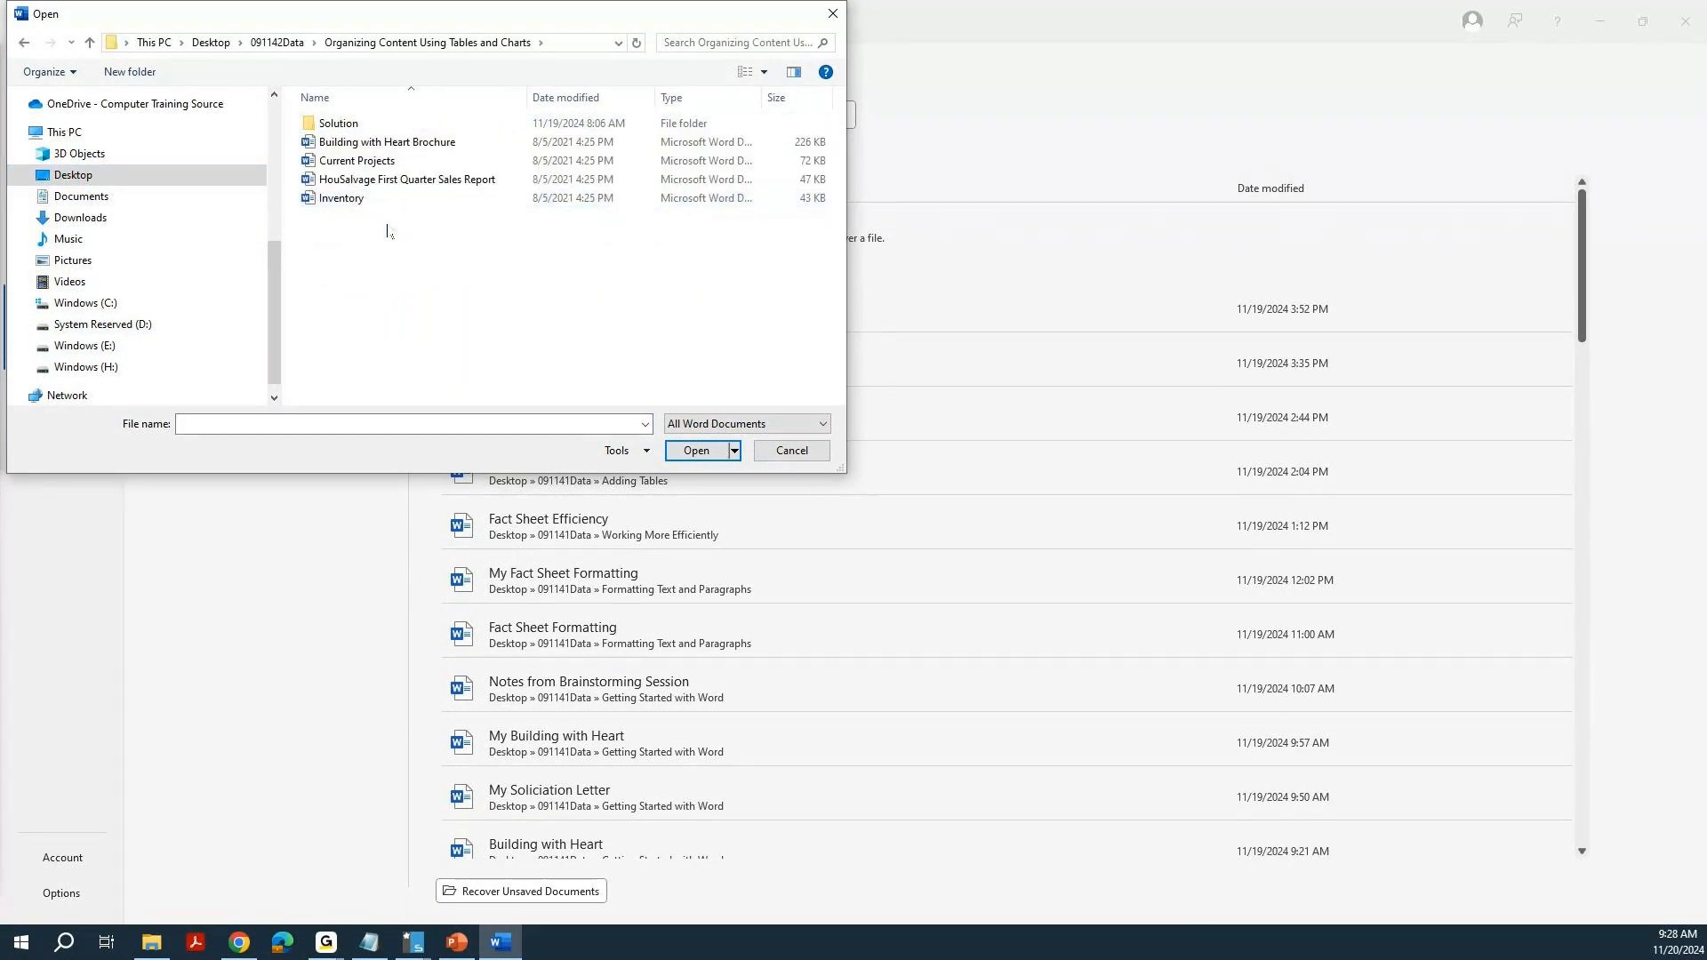
{"action": "double_click", "coordinate": [350, 198]}
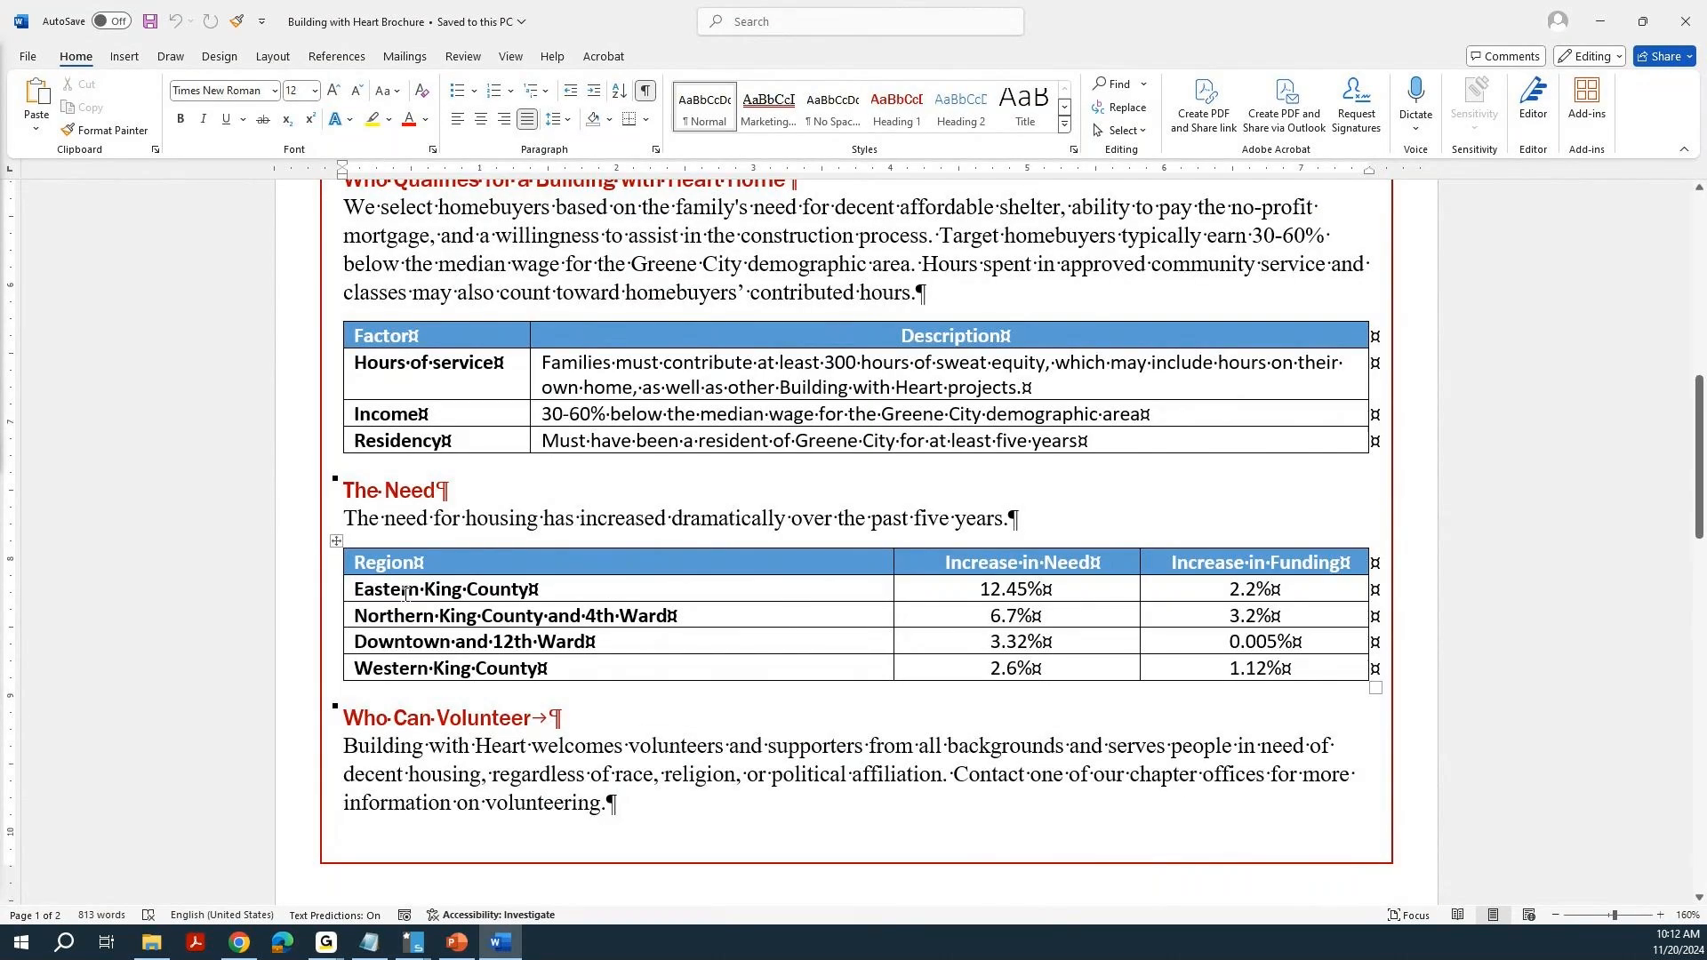
Select the entire region table under The Need in the Building with Heart Brochure.
{"action": "left_click_drag", "start_coordinate": [400, 594], "coordinate": [1281, 656]}
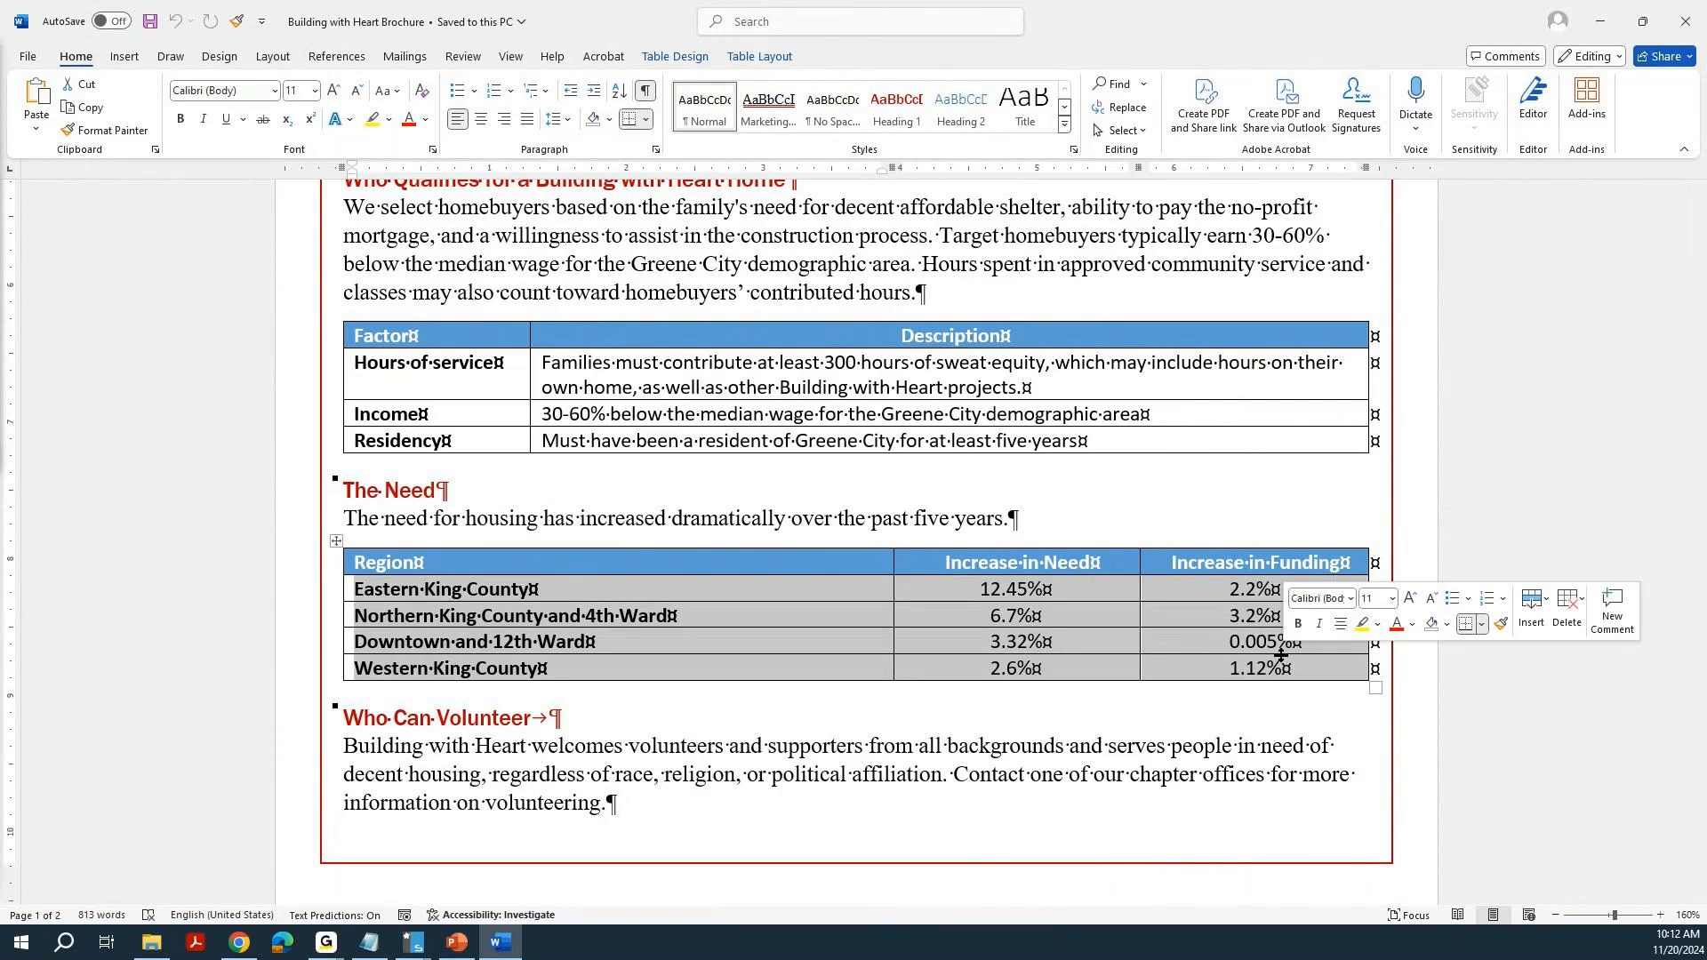
{"action": "left_click", "coordinate": [966, 591]}
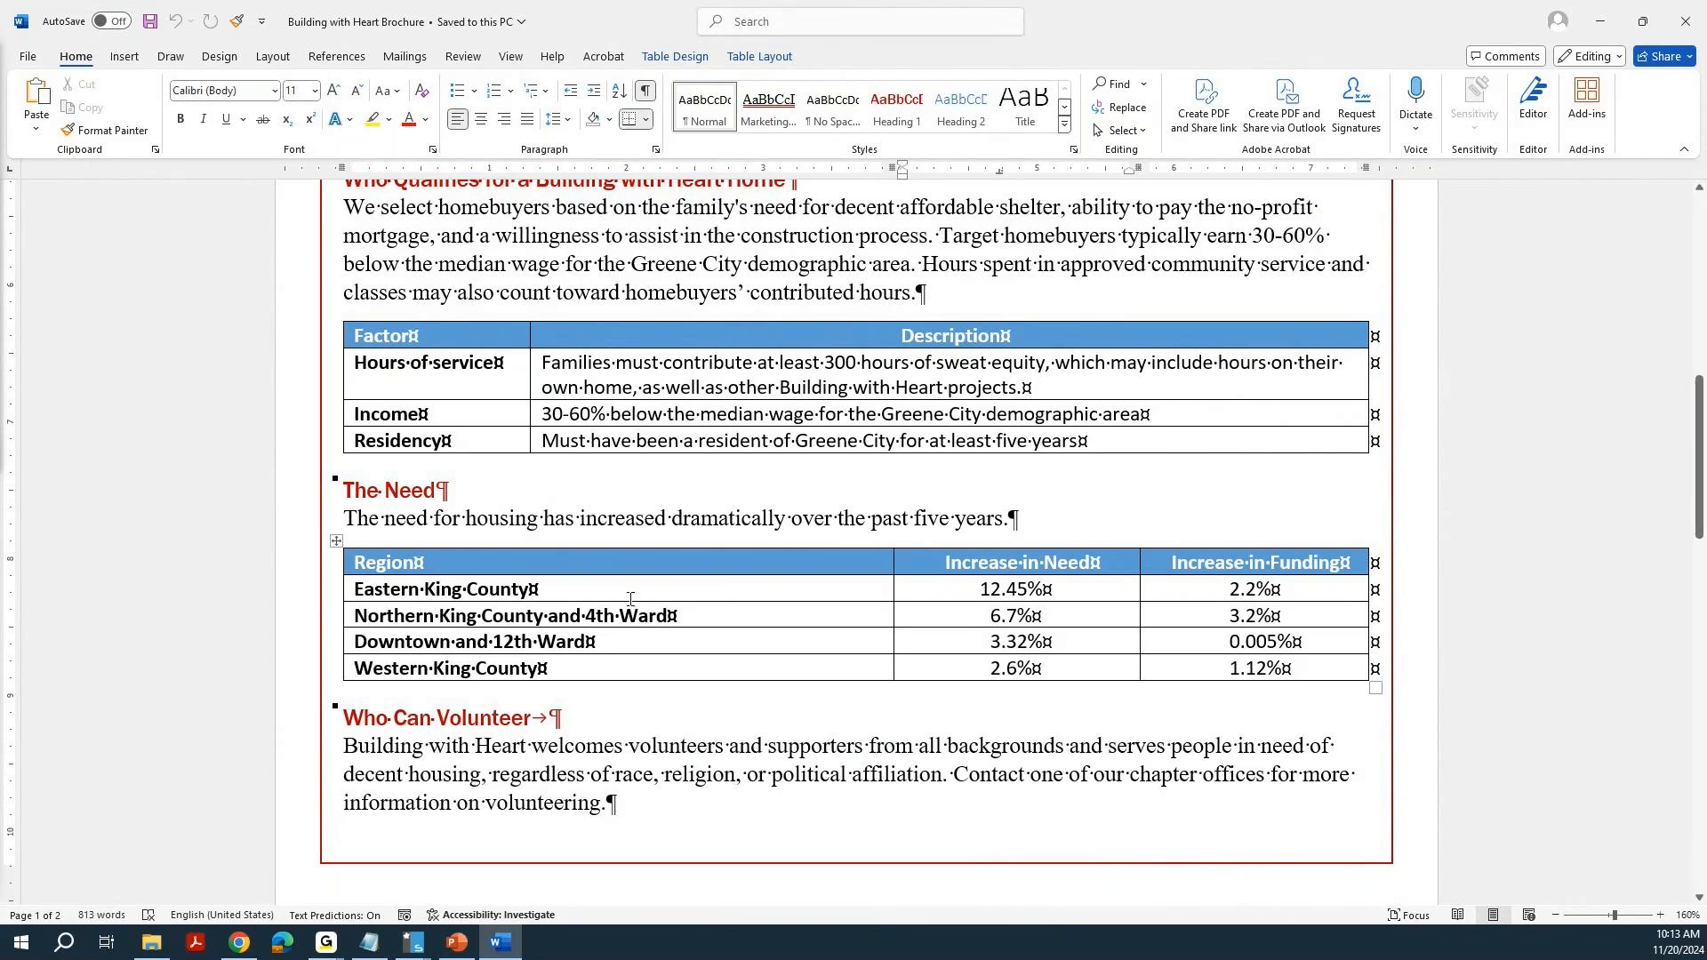
{"action": "left_click", "coordinate": [634, 591]}
{"action": "left_click", "coordinate": [337, 542]}
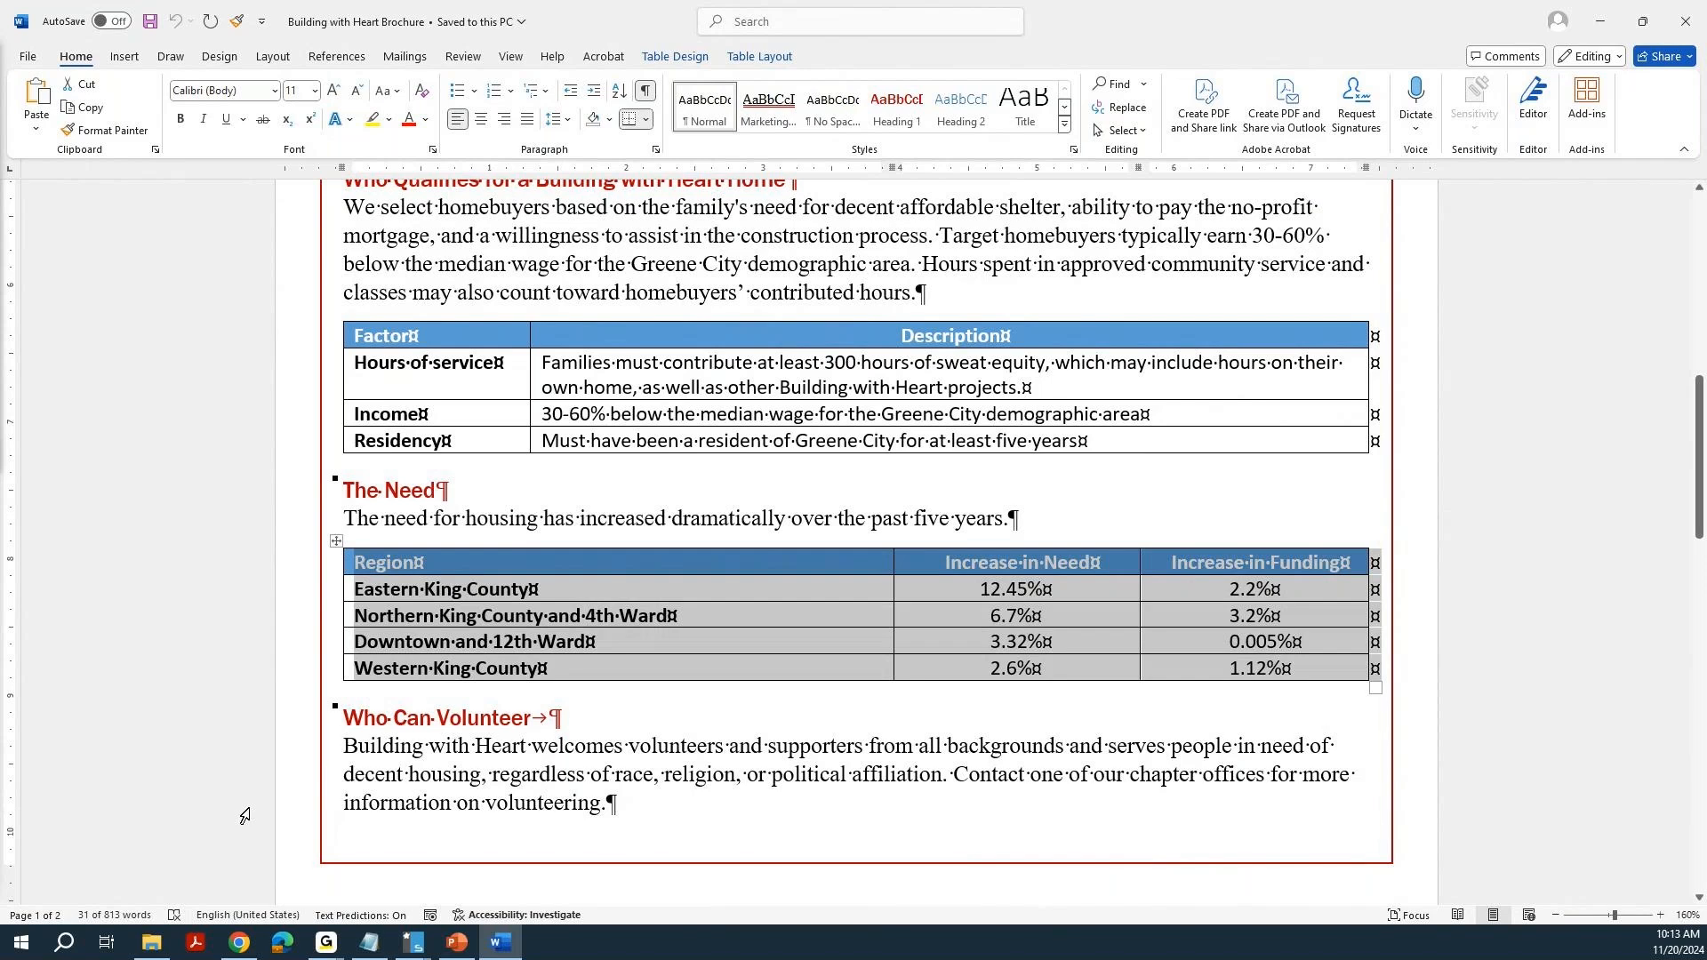
Insert a Clustered Column chart directly before the Who Can Volunteer heading.
{"action": "left_click", "coordinate": [345, 716]}
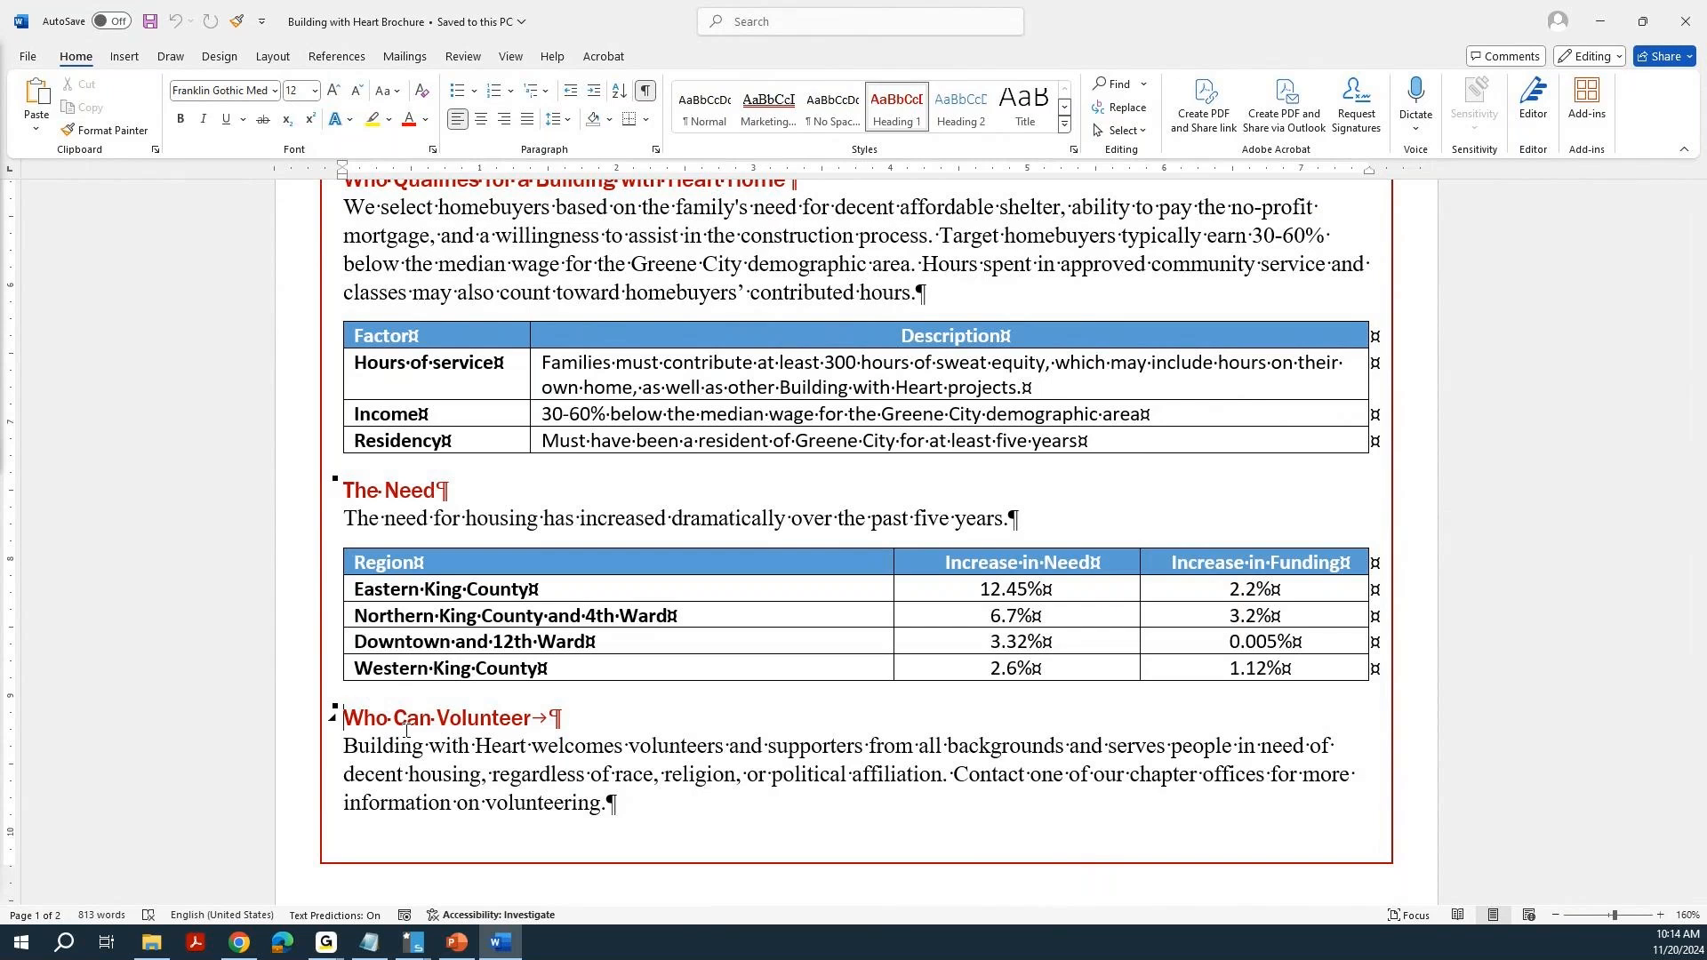
{"action": "left_click", "coordinate": [125, 57]}
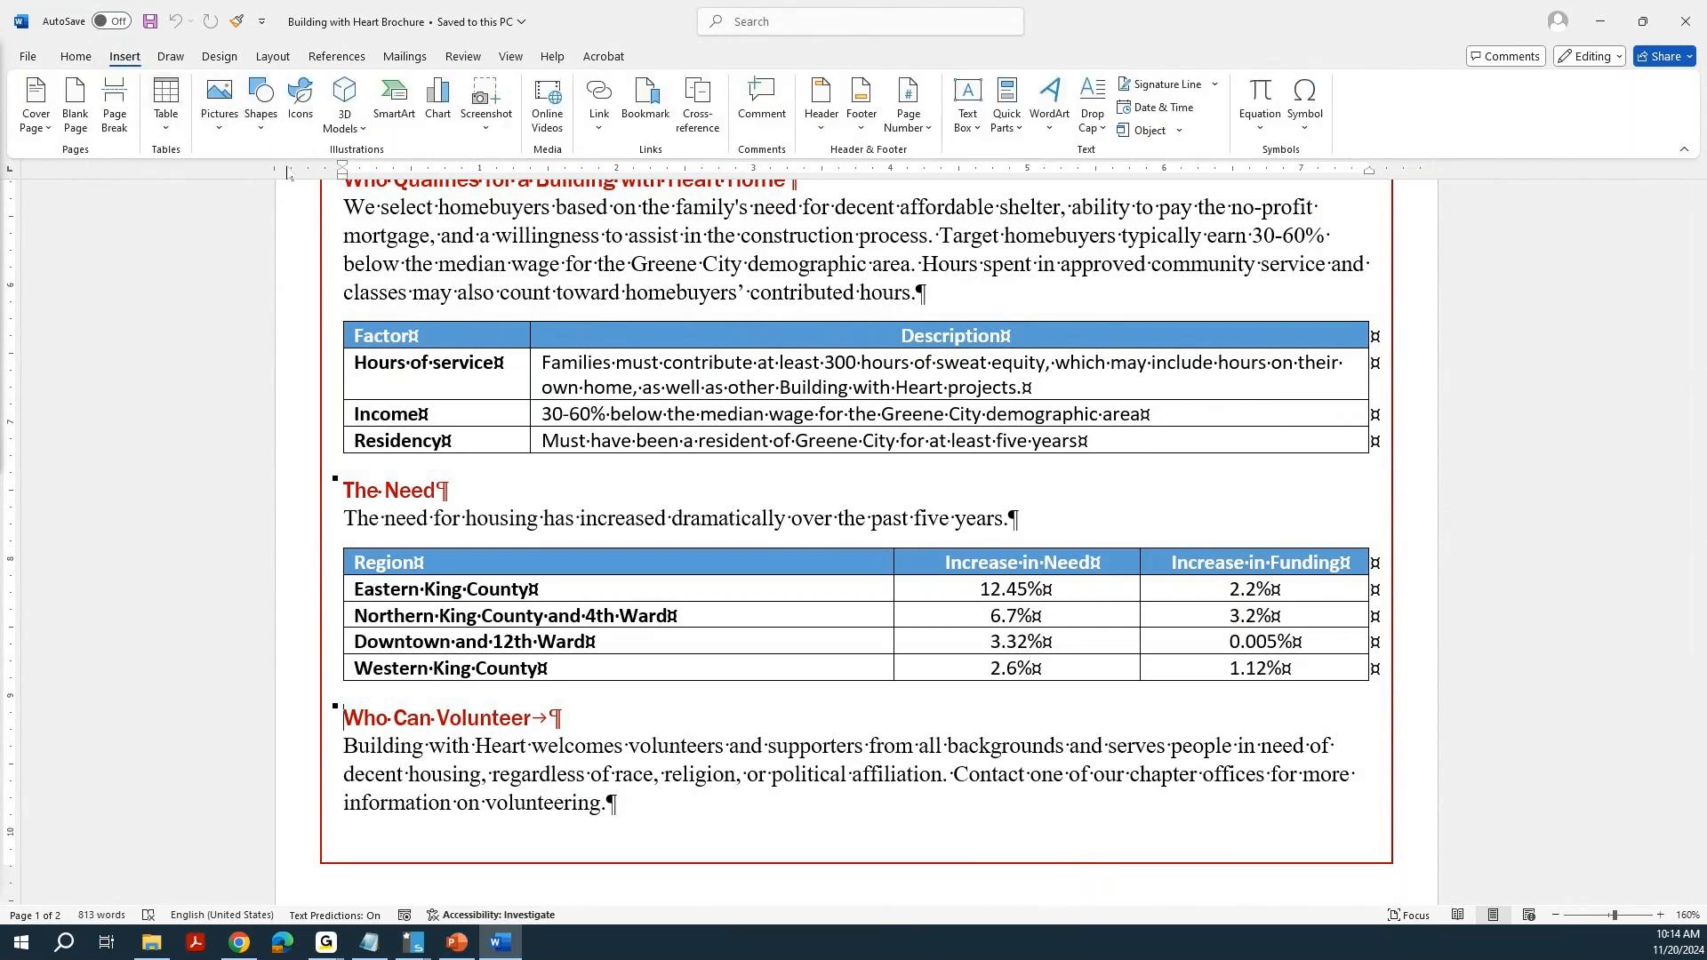
{"action": "left_click", "coordinate": [438, 105]}
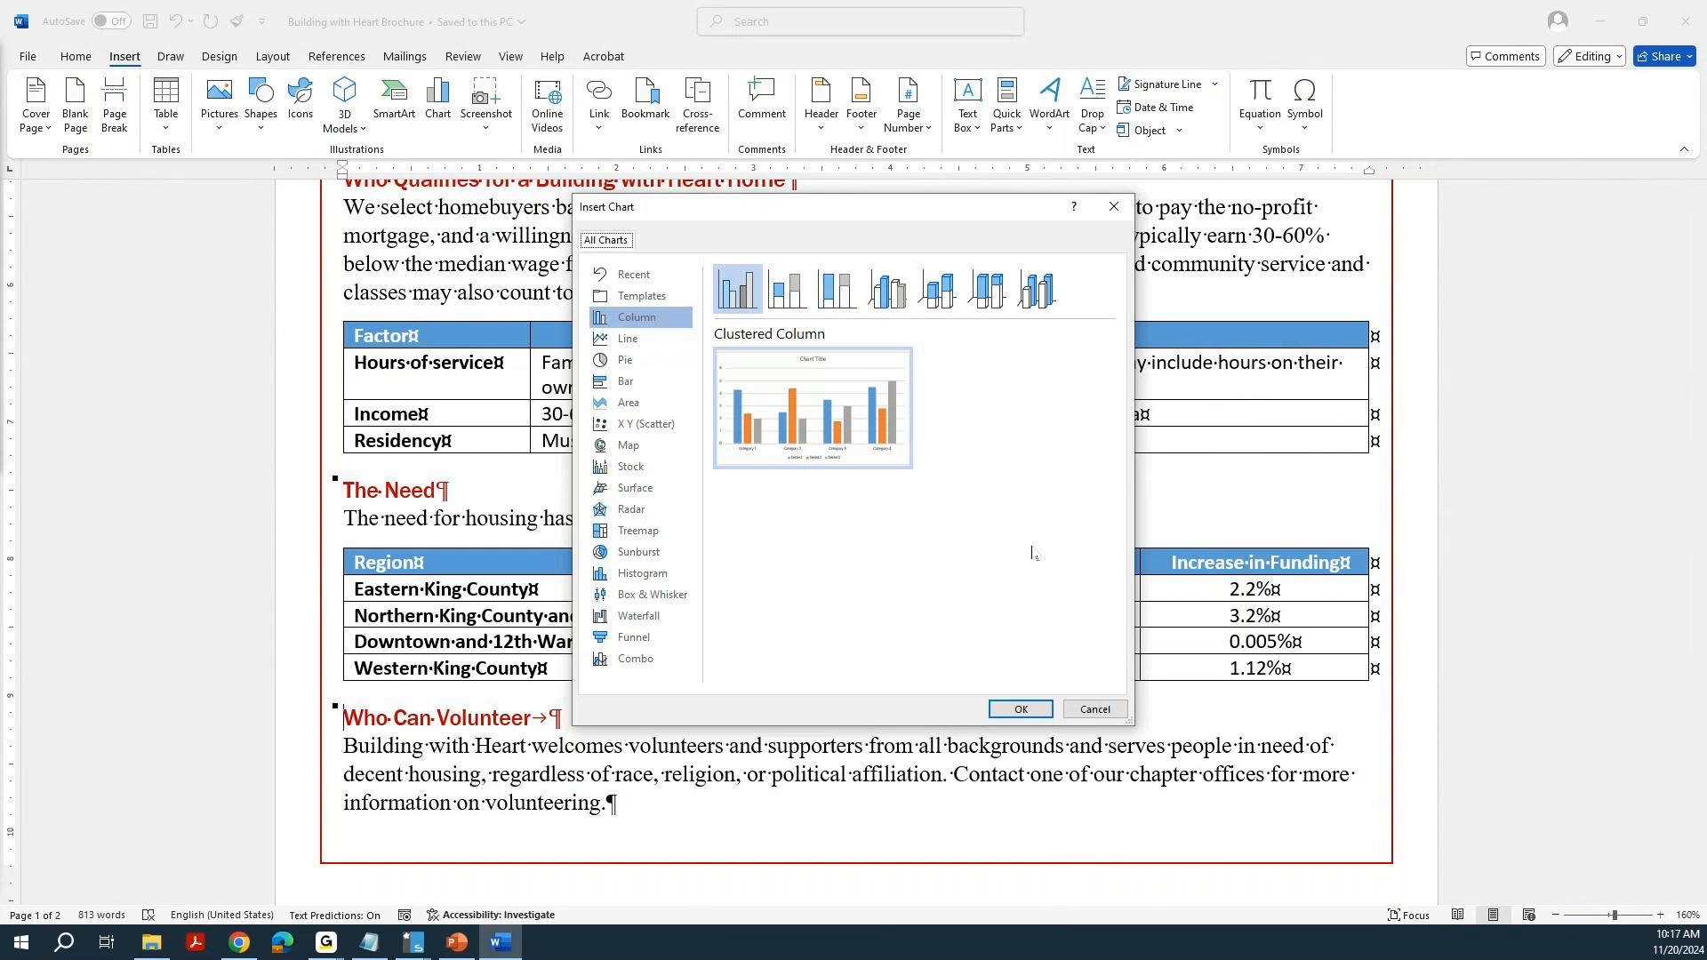
{"action": "left_click", "coordinate": [1009, 711]}
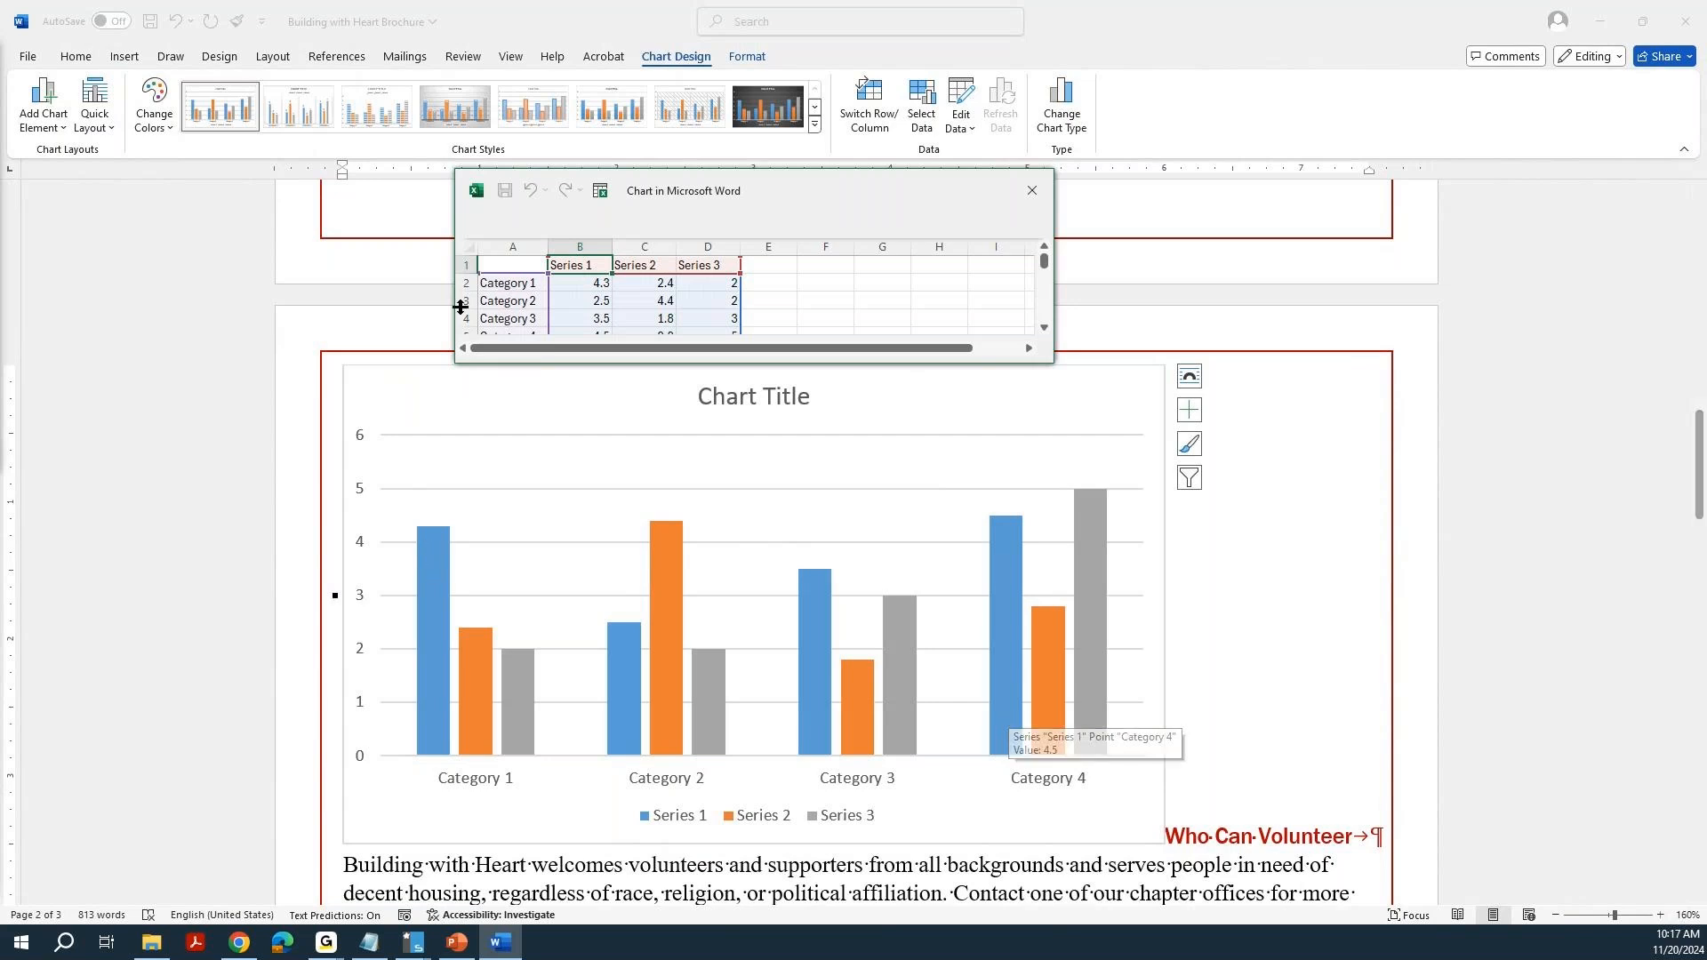
Replace the chart's sample data from cell A1 with the region table's need and funding data, and enlarge the data window.
{"action": "double_click", "coordinate": [494, 265]}
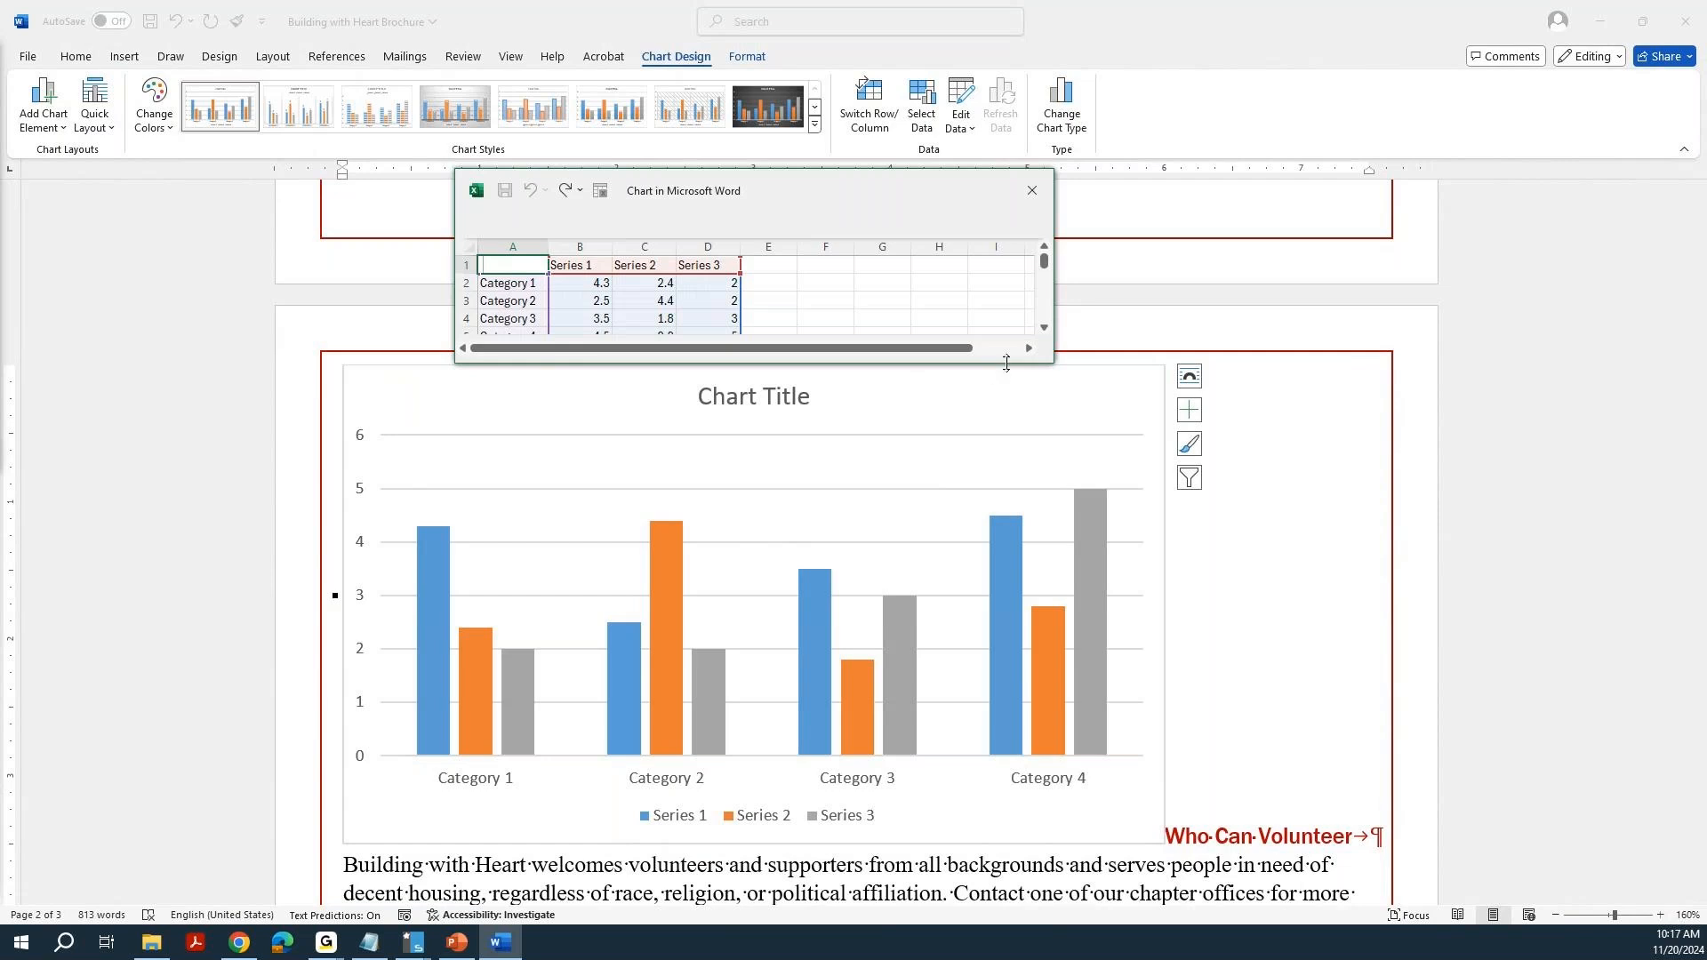
{"action": "left_click_drag", "start_coordinate": [1006, 363], "coordinate": [1002, 427]}
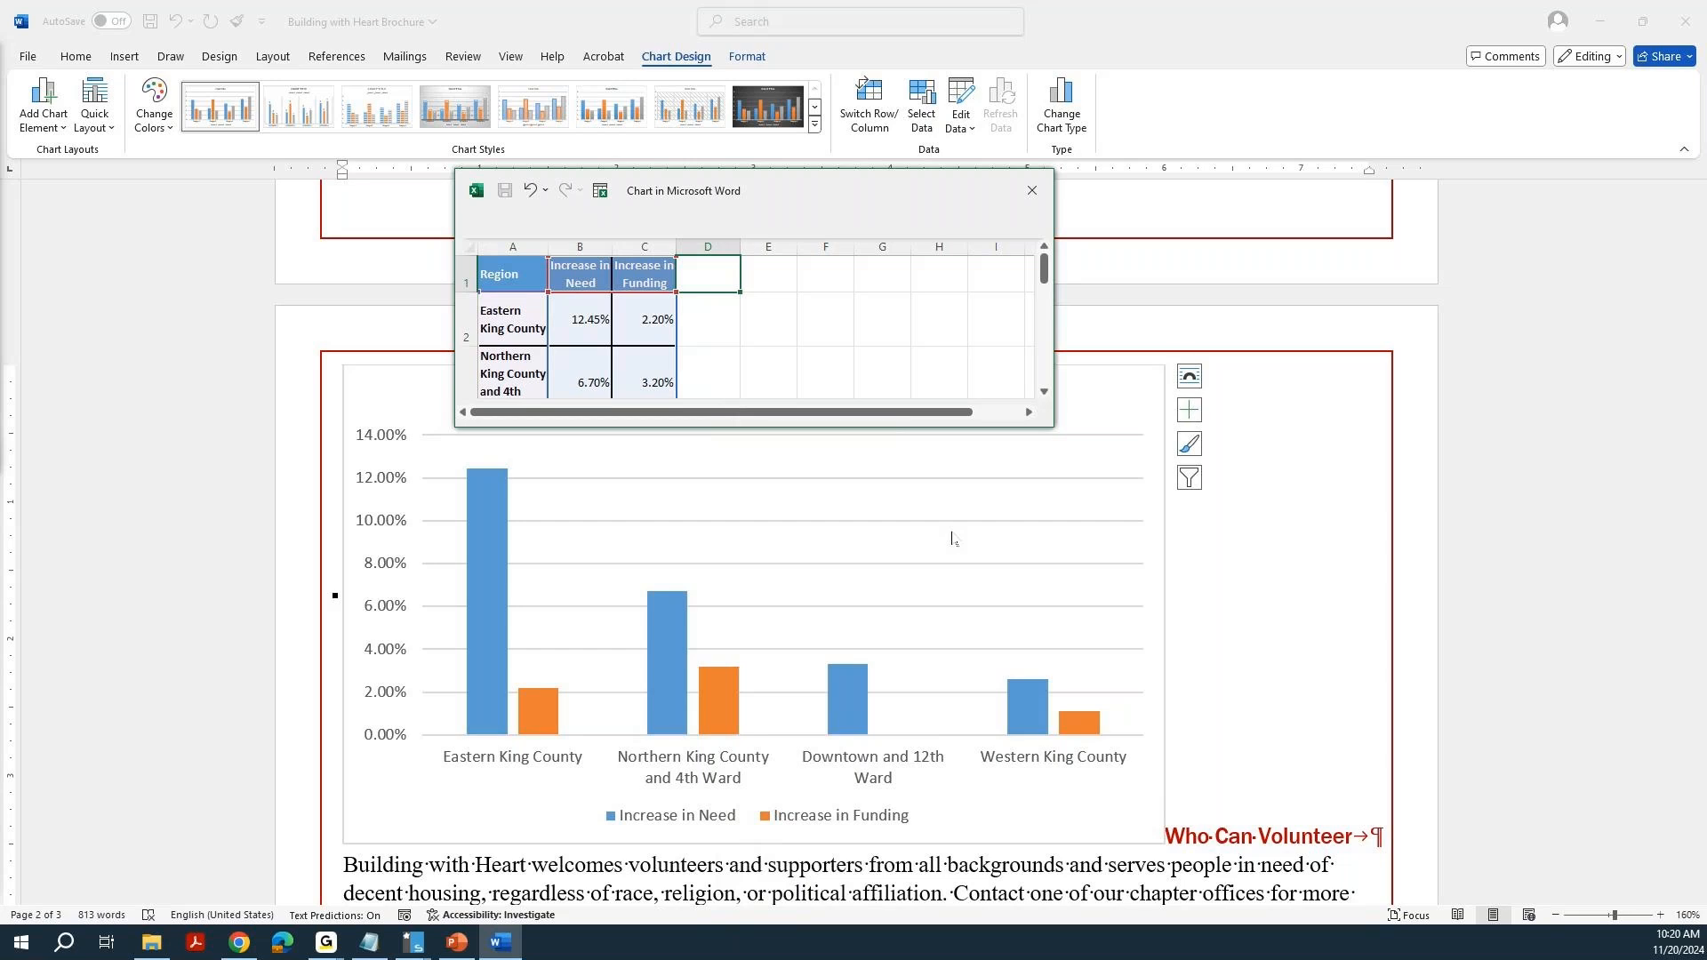
Change the housing chart's type to 3-D Clustered Column.
{"action": "left_click", "coordinate": [1045, 514]}
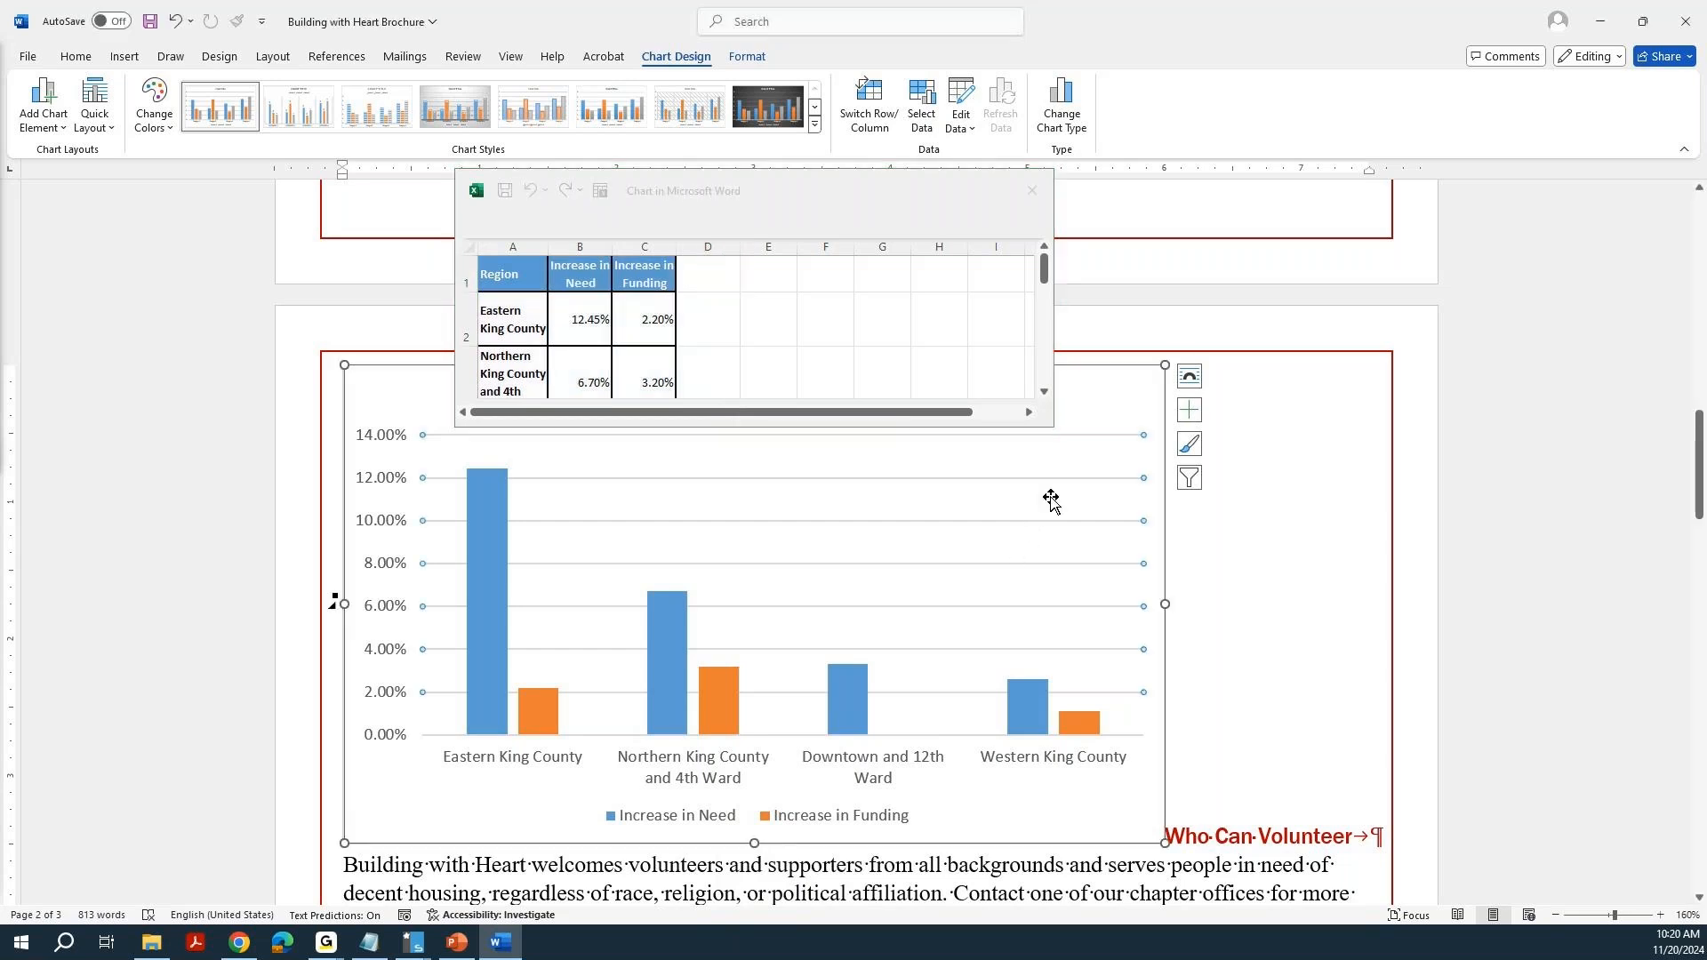
{"action": "left_click", "coordinate": [1051, 501]}
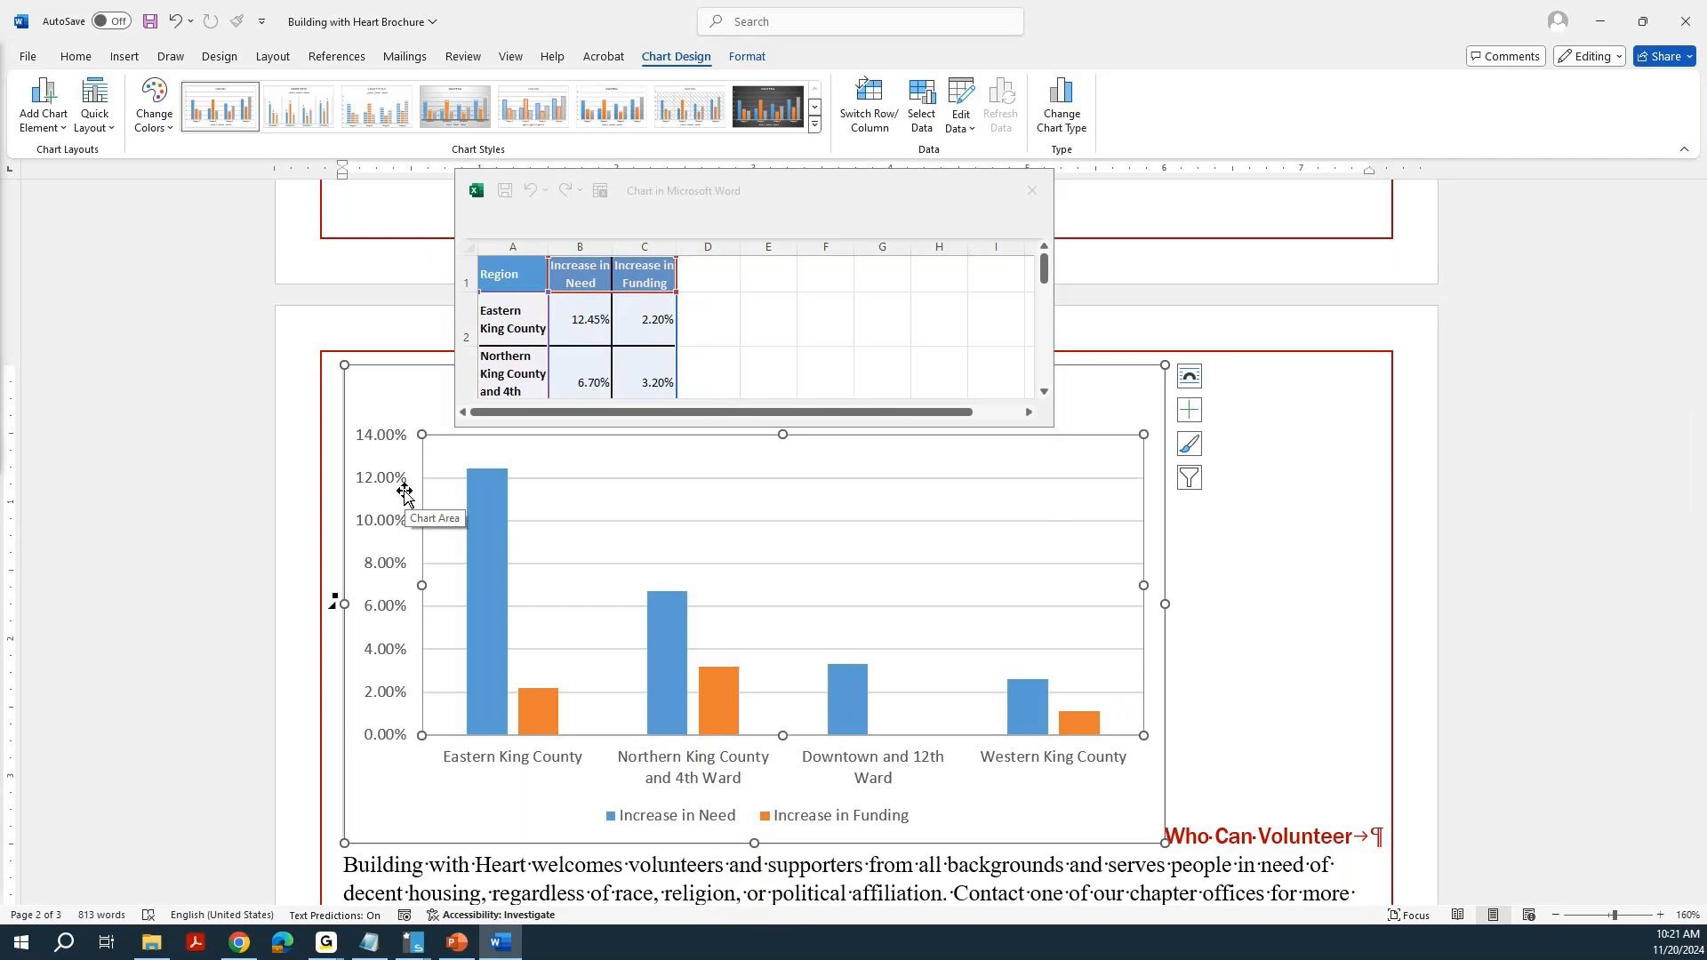
{"action": "left_click", "coordinate": [1070, 105]}
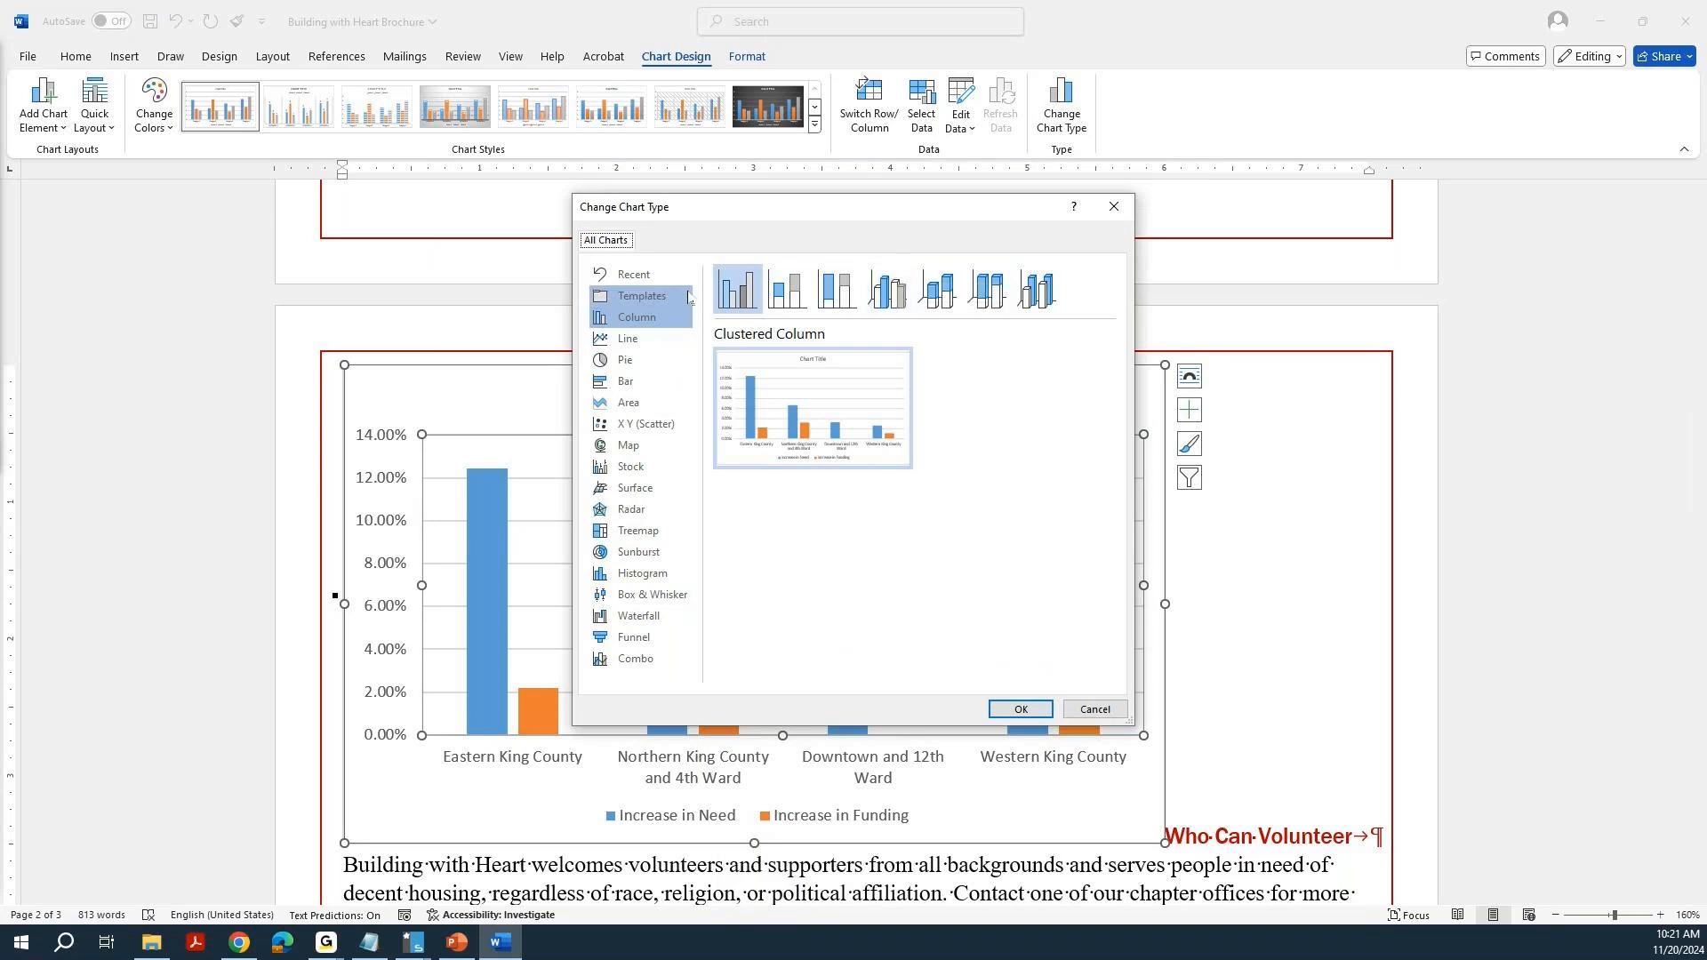
{"action": "double_click", "coordinate": [892, 294]}
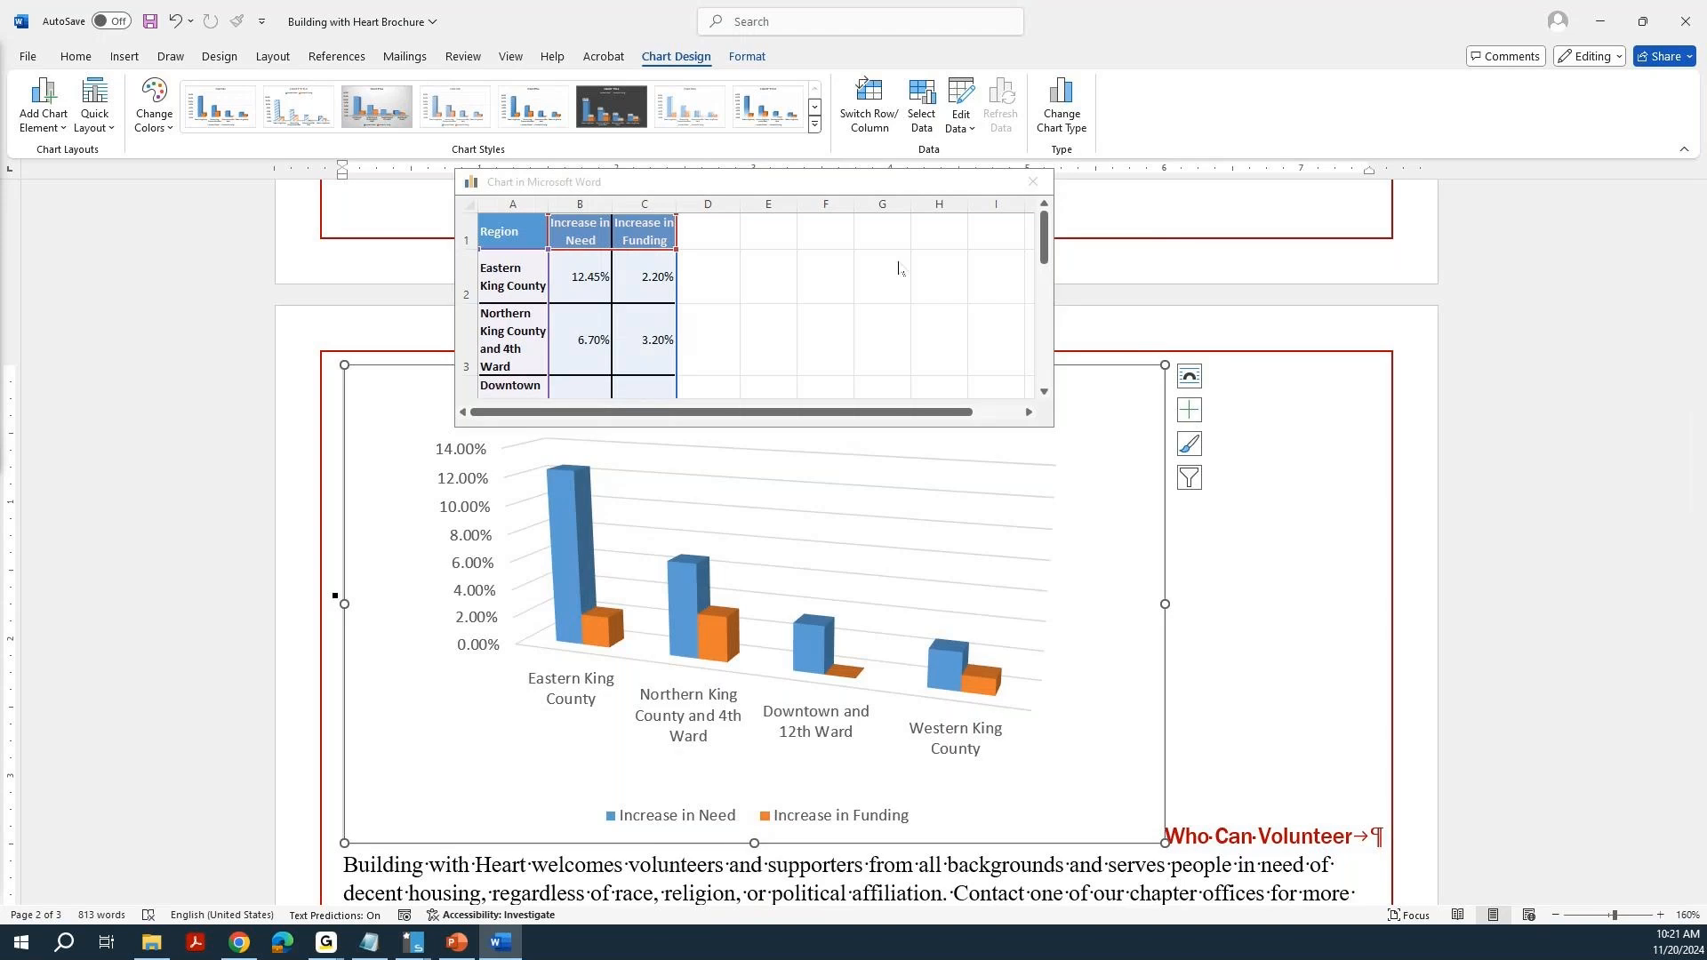
Move the chart's data window upward off the chart title and close it.
{"action": "left_click", "coordinate": [934, 183]}
{"action": "left_click_drag", "start_coordinate": [633, 193], "coordinate": [648, 155]}
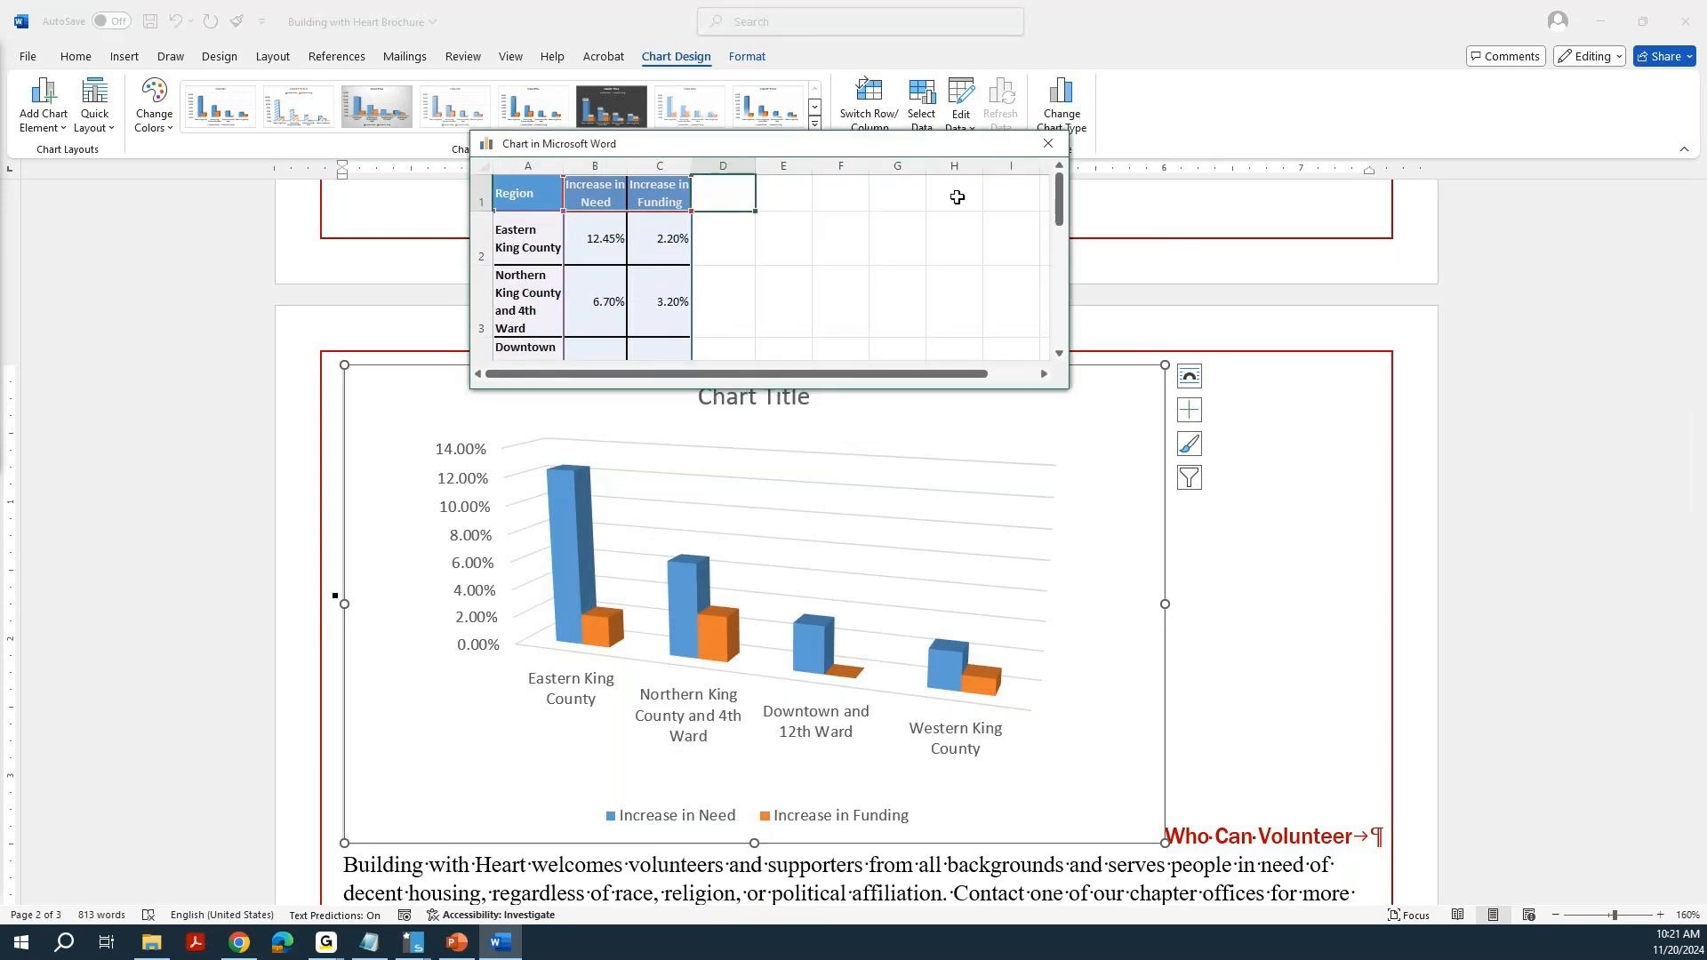
{"action": "left_click", "coordinate": [1049, 144]}
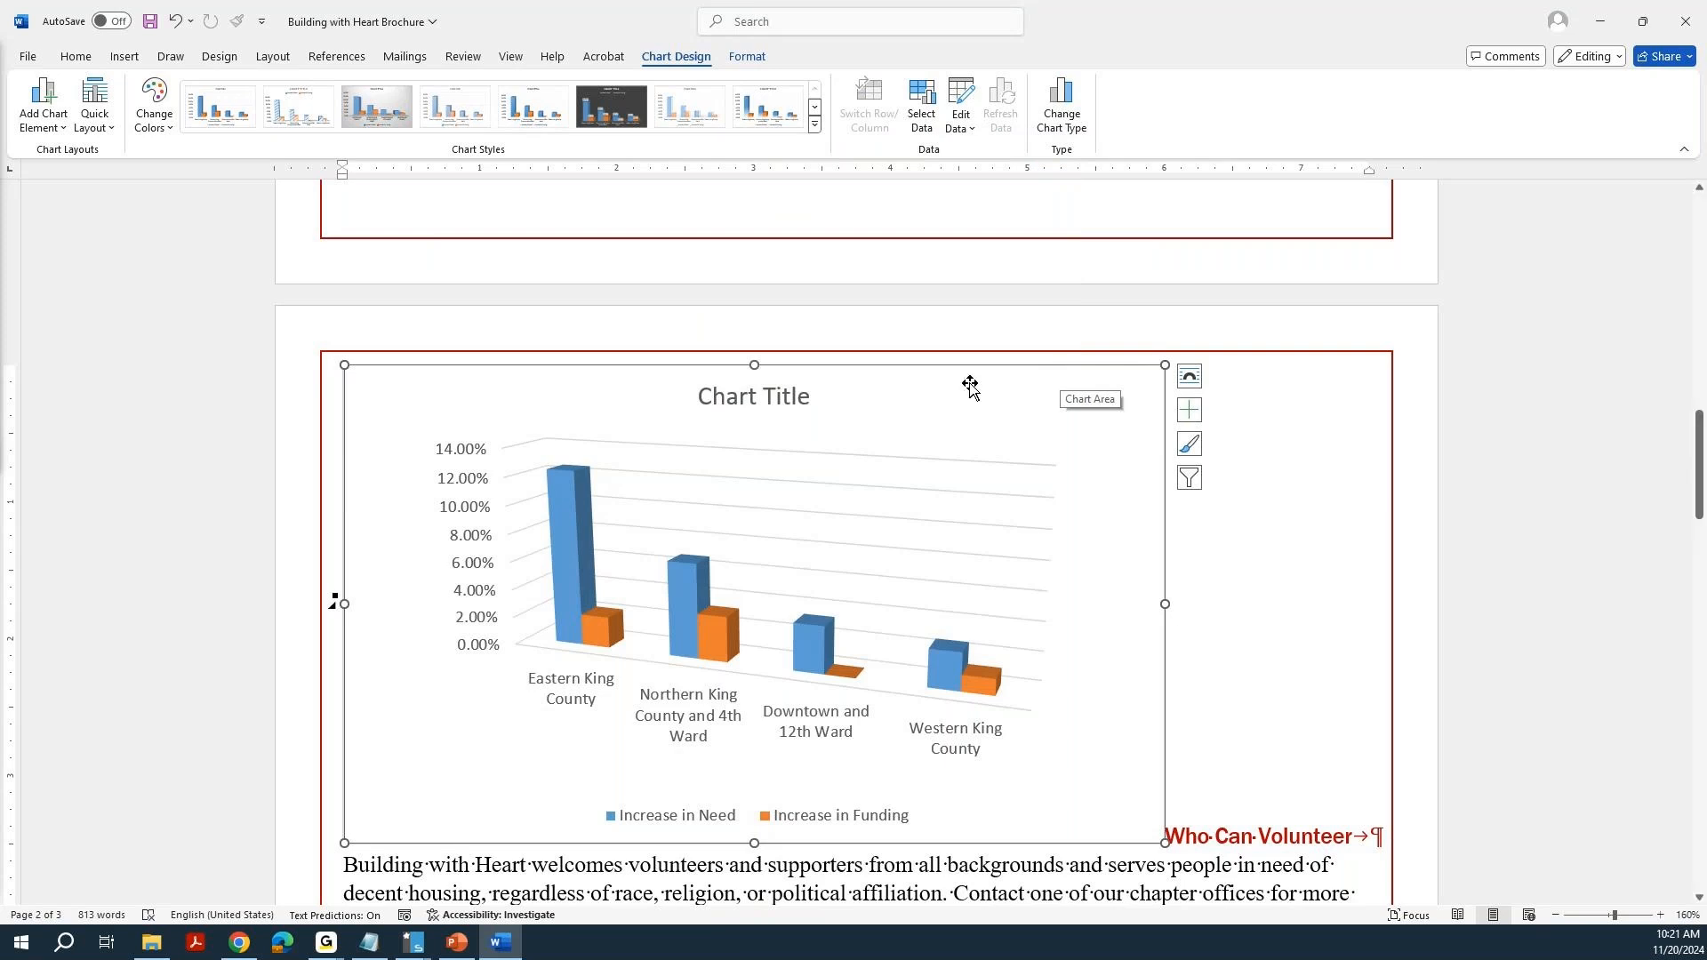
Set the chart title to "Housing Need and Funding".
{"action": "left_click", "coordinate": [743, 390]}
{"action": "double_click", "coordinate": [743, 390]}
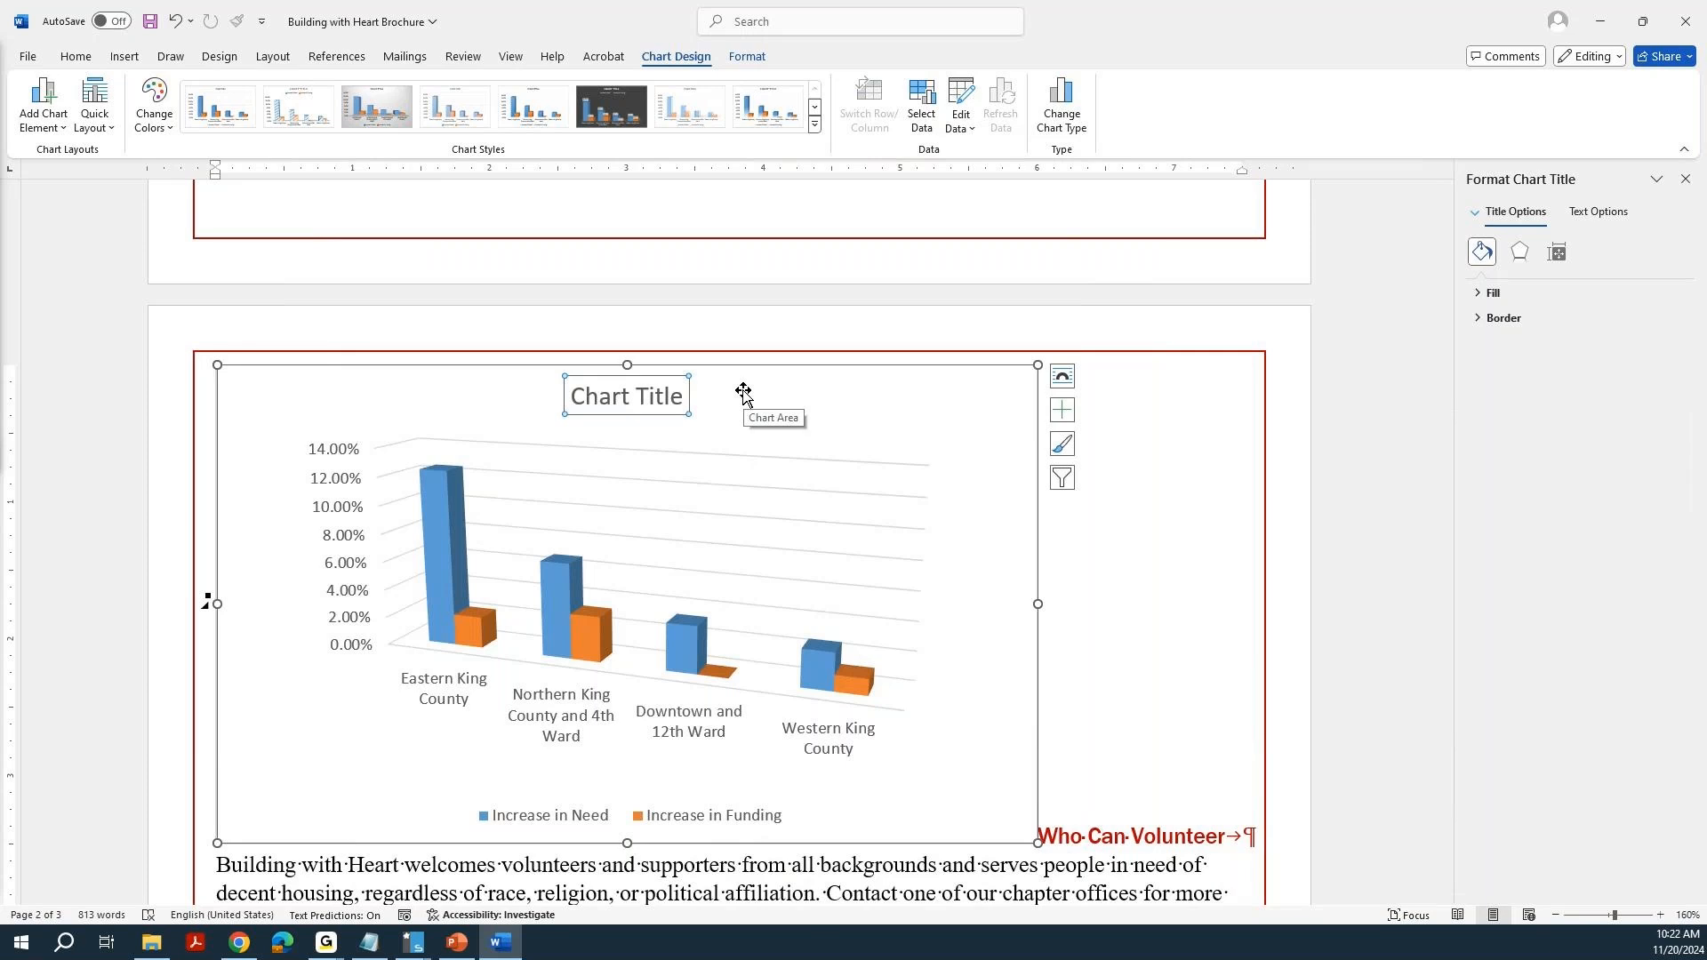
{"action": "type", "text": "Housing Need and Funding"}
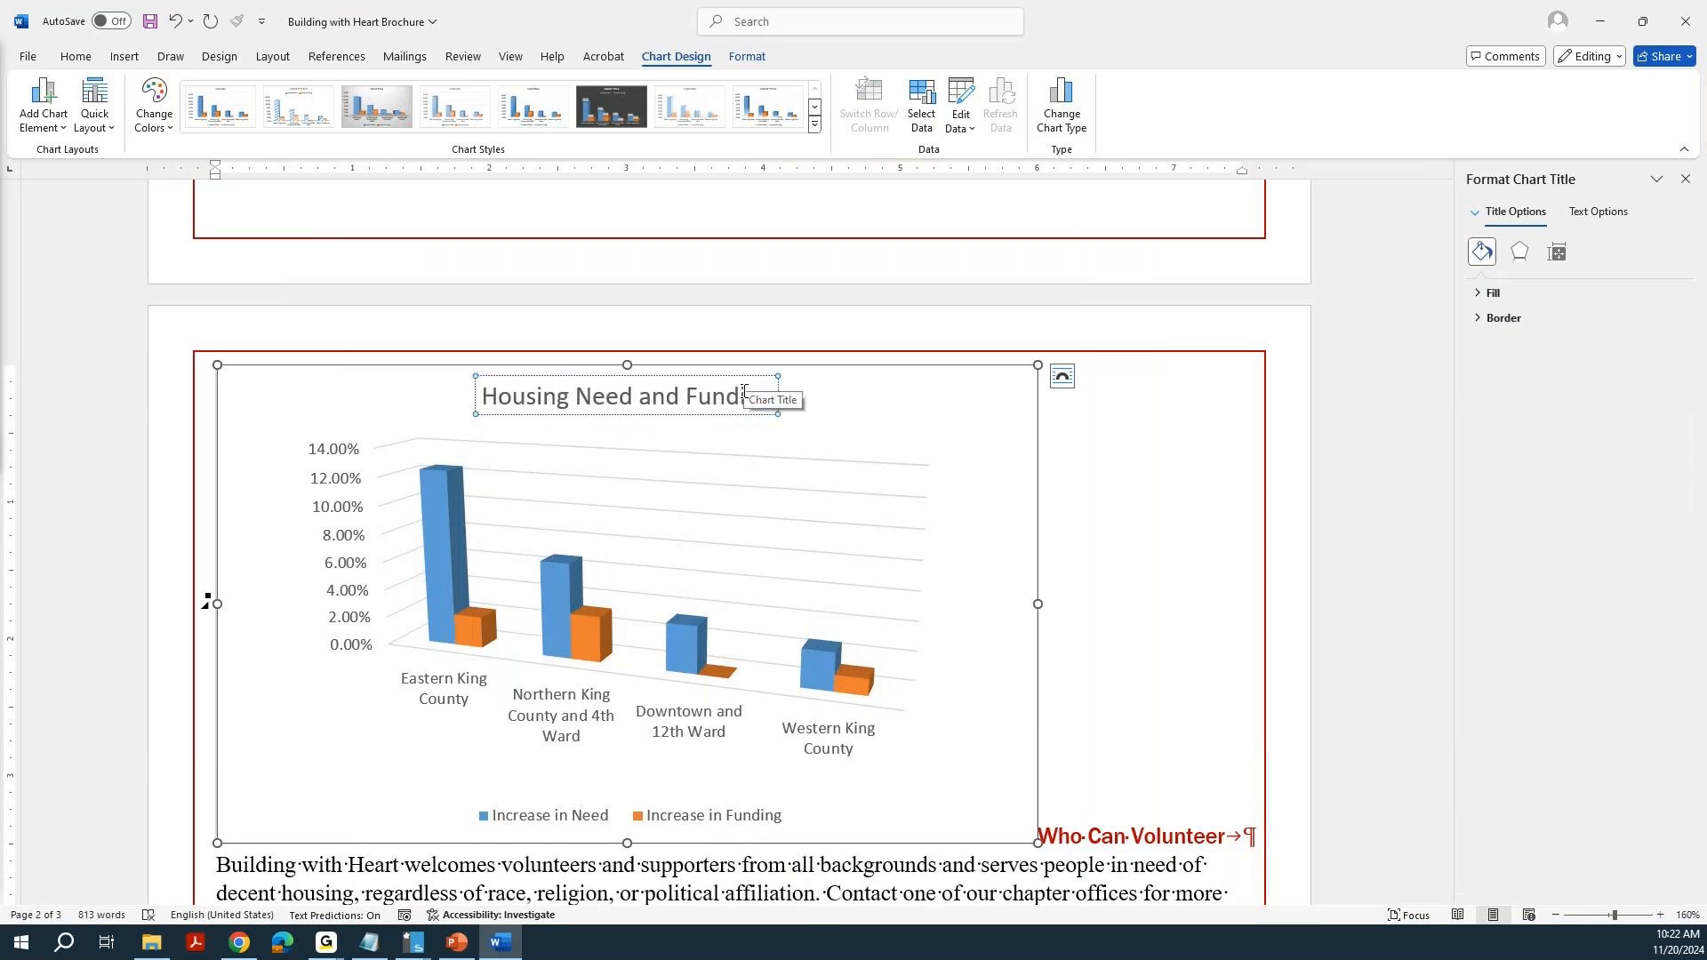
{"action": "left_click", "coordinate": [1080, 446]}
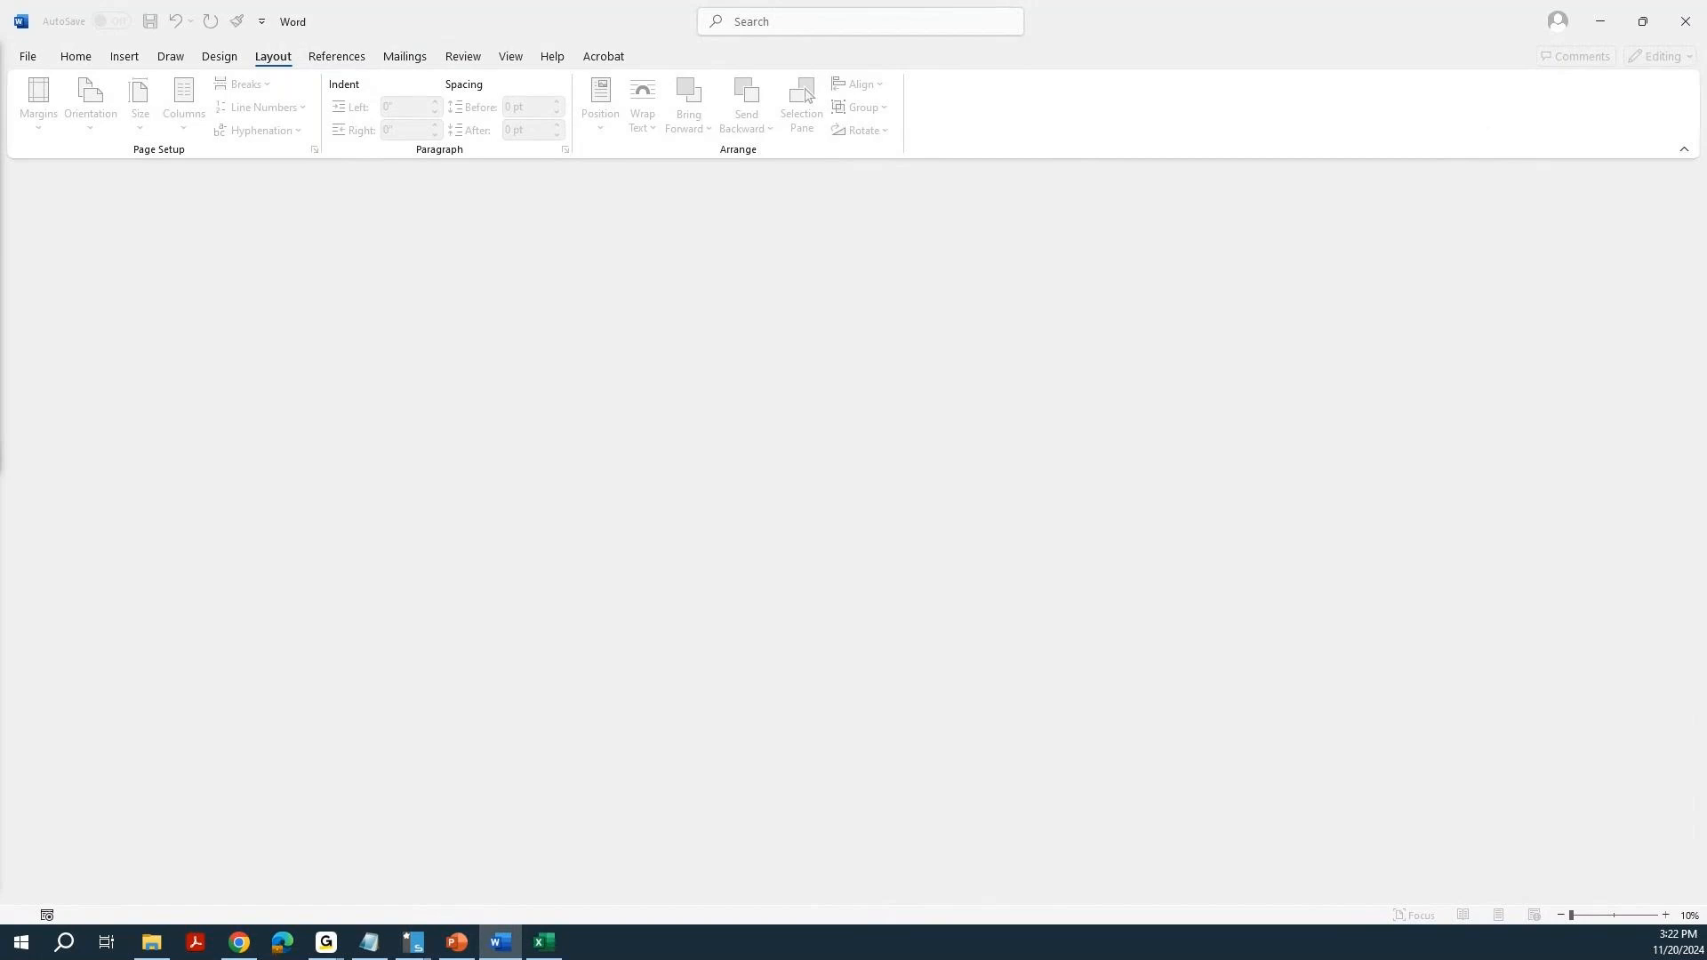
Open the Building with Heart Proposal document from the Managing Long Documents folder in 091142Data.
{"action": "left_click", "coordinate": [29, 59]}
{"action": "left_click", "coordinate": [36, 172]}
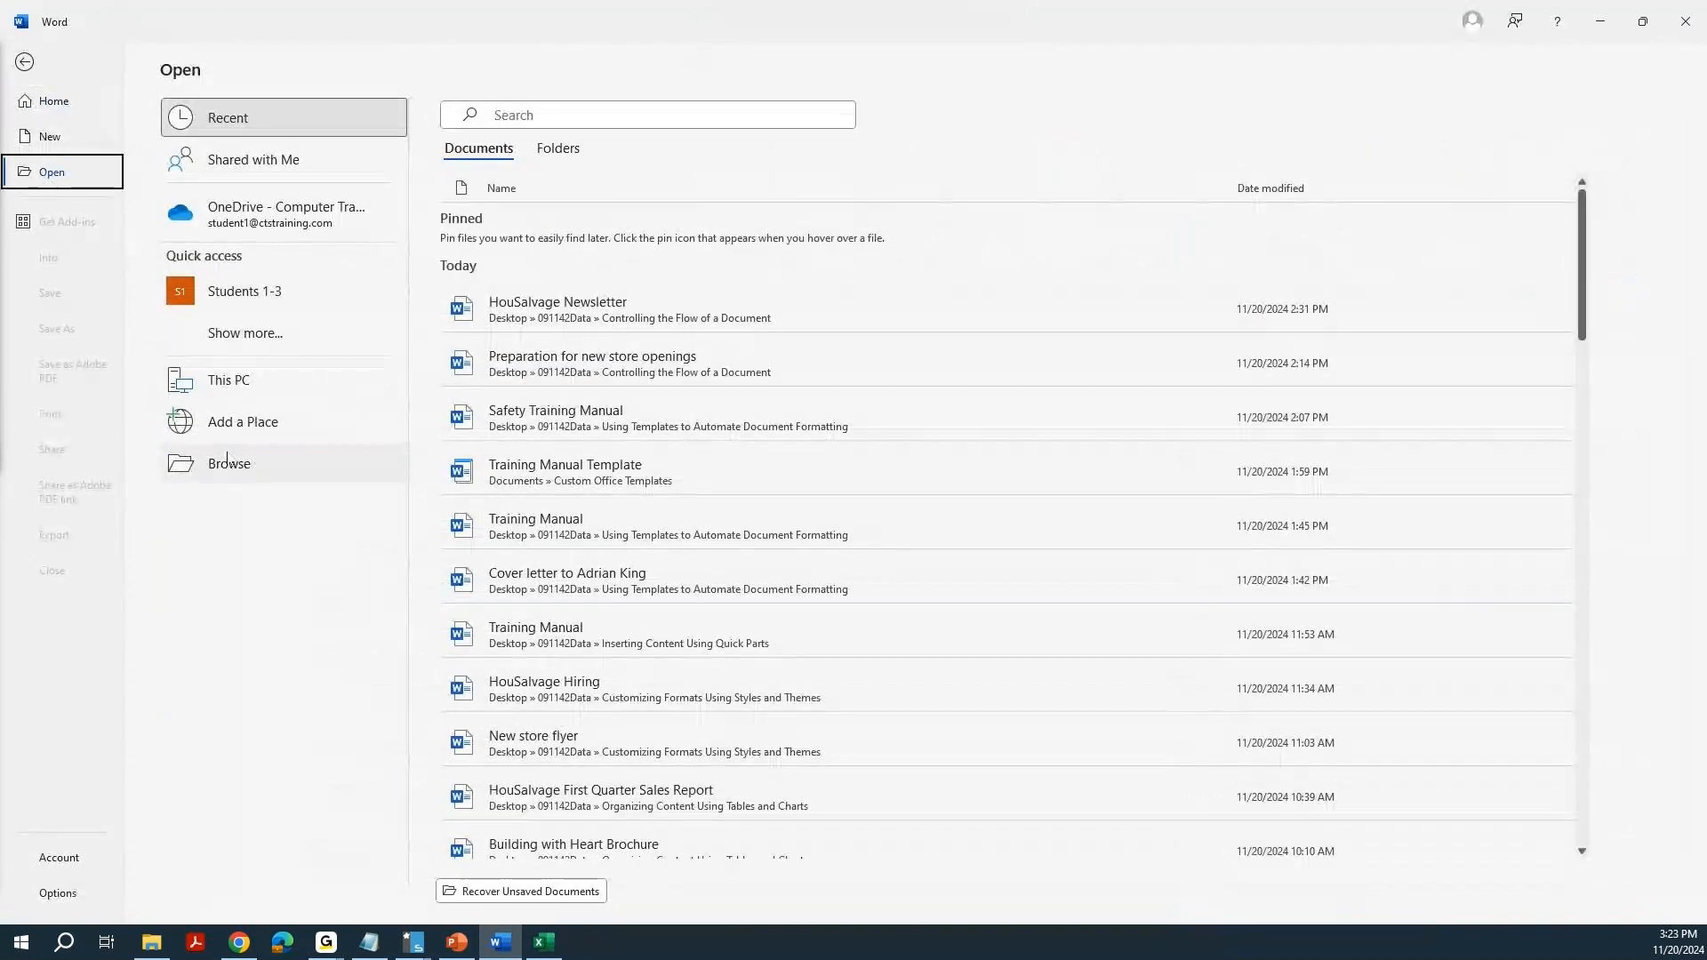
{"action": "left_click", "coordinate": [231, 462]}
{"action": "left_click", "coordinate": [339, 44]}
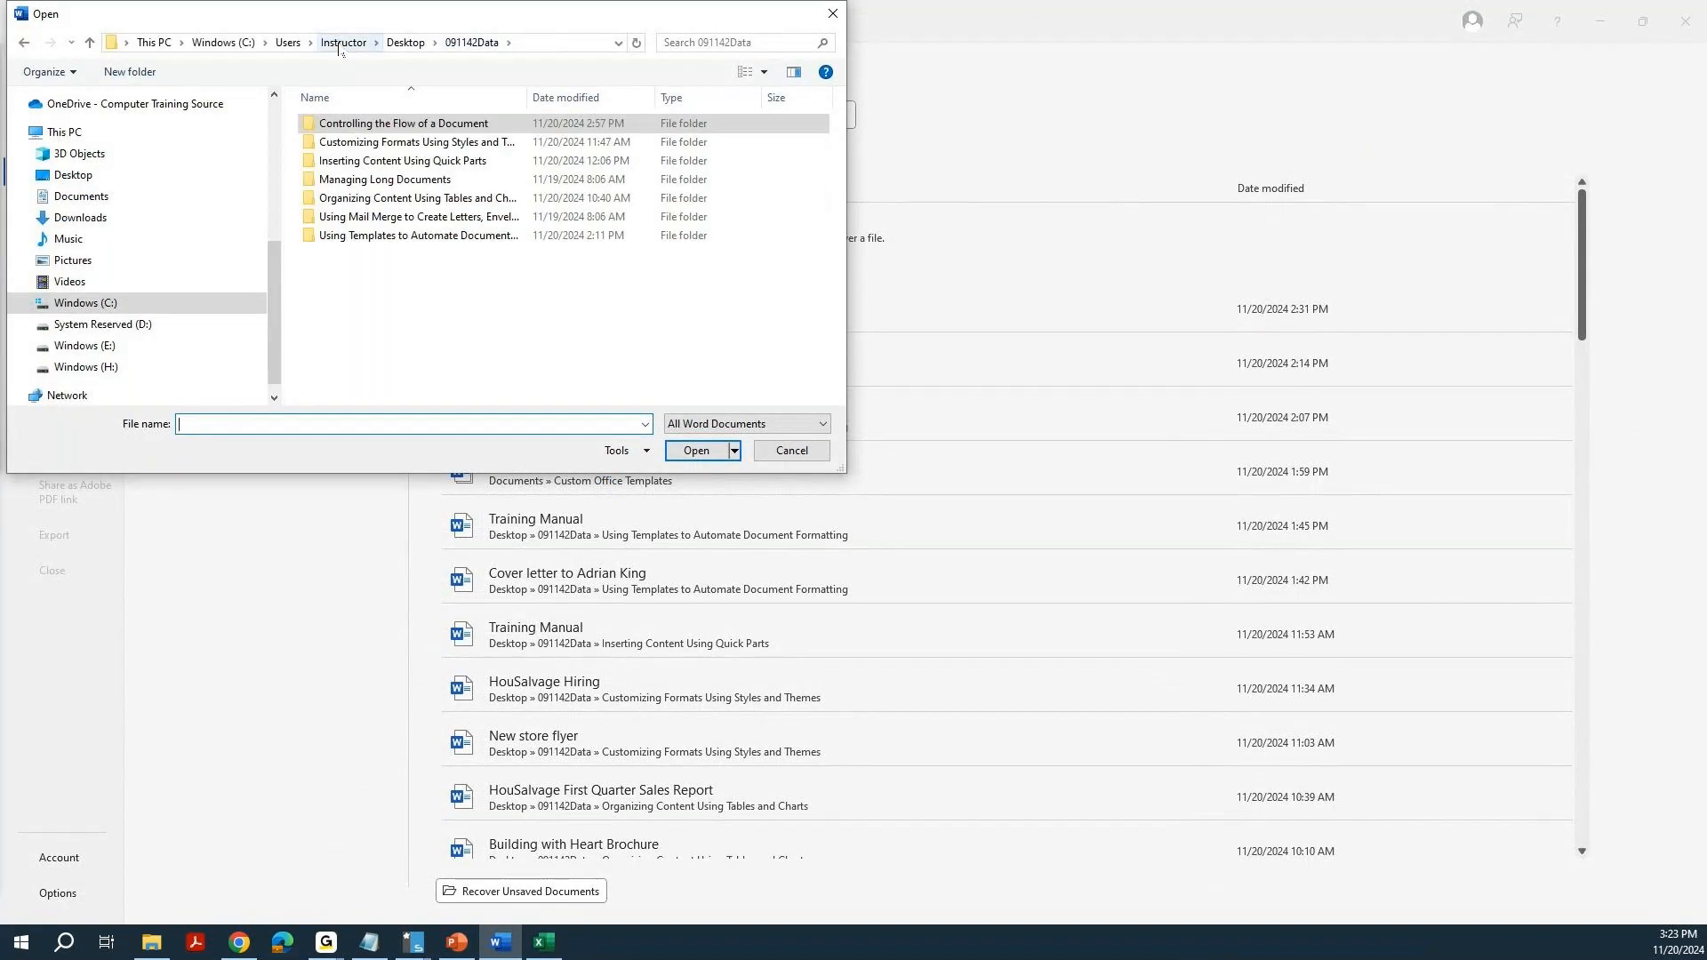
{"action": "double_click", "coordinate": [370, 180]}
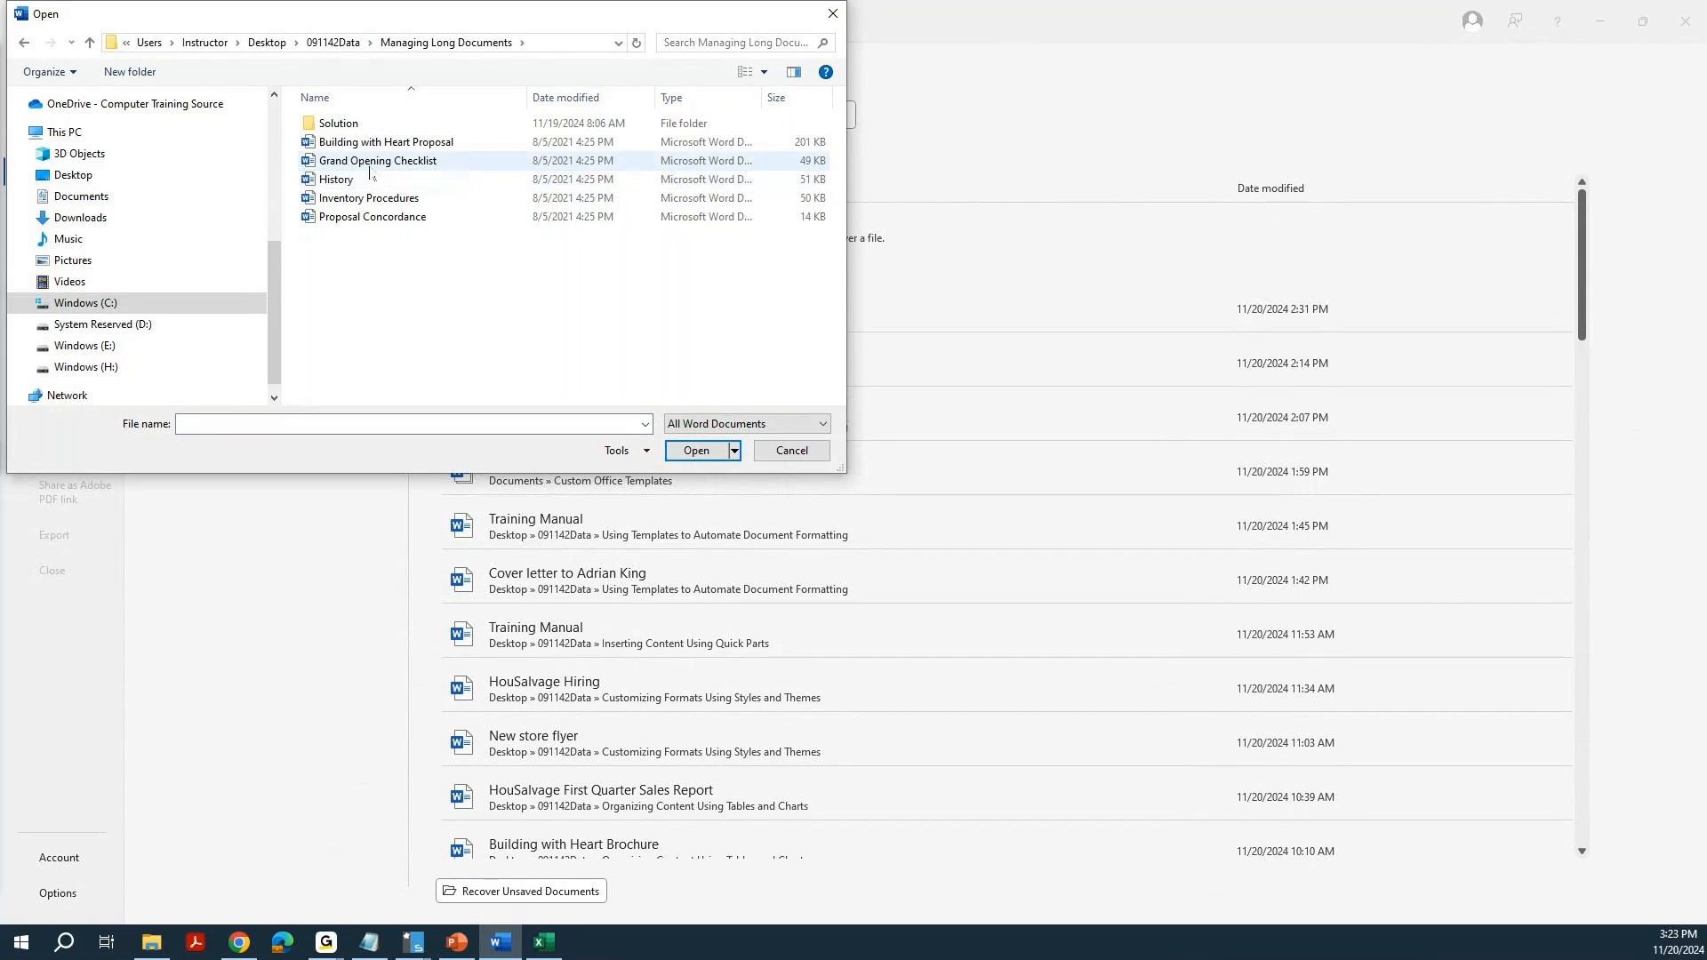
{"action": "double_click", "coordinate": [340, 142]}
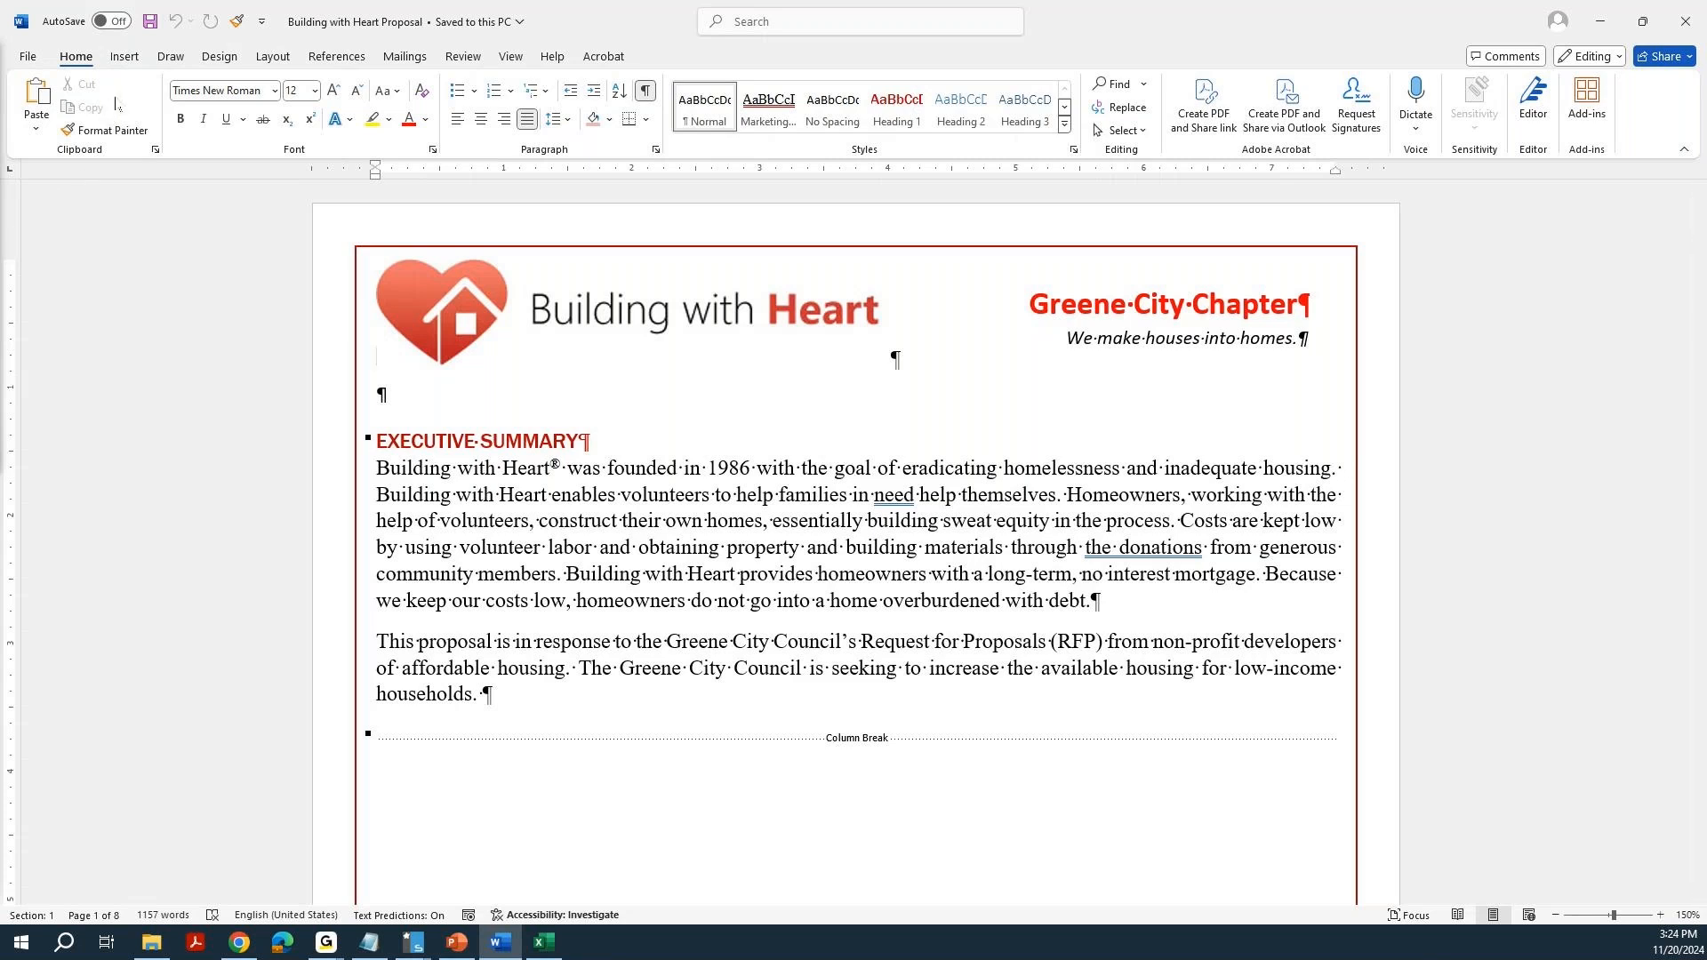
Add the built-in Filigree cover page to the proposal.
{"action": "left_click", "coordinate": [119, 64]}
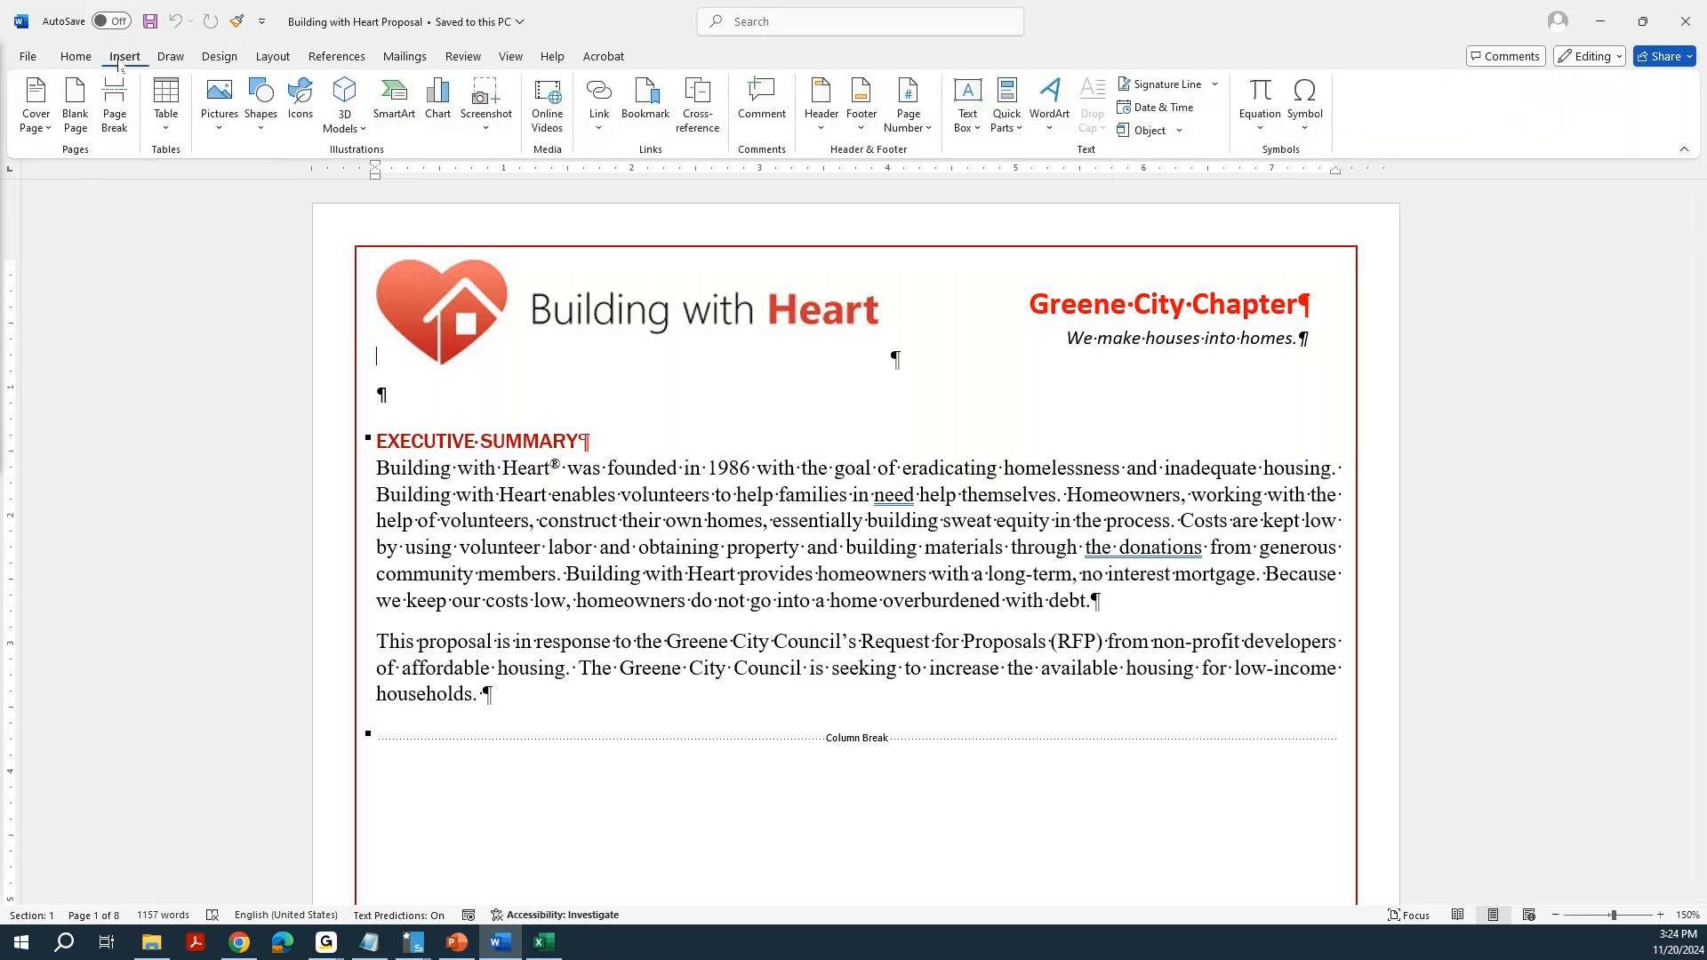
{"action": "left_click", "coordinate": [32, 107]}
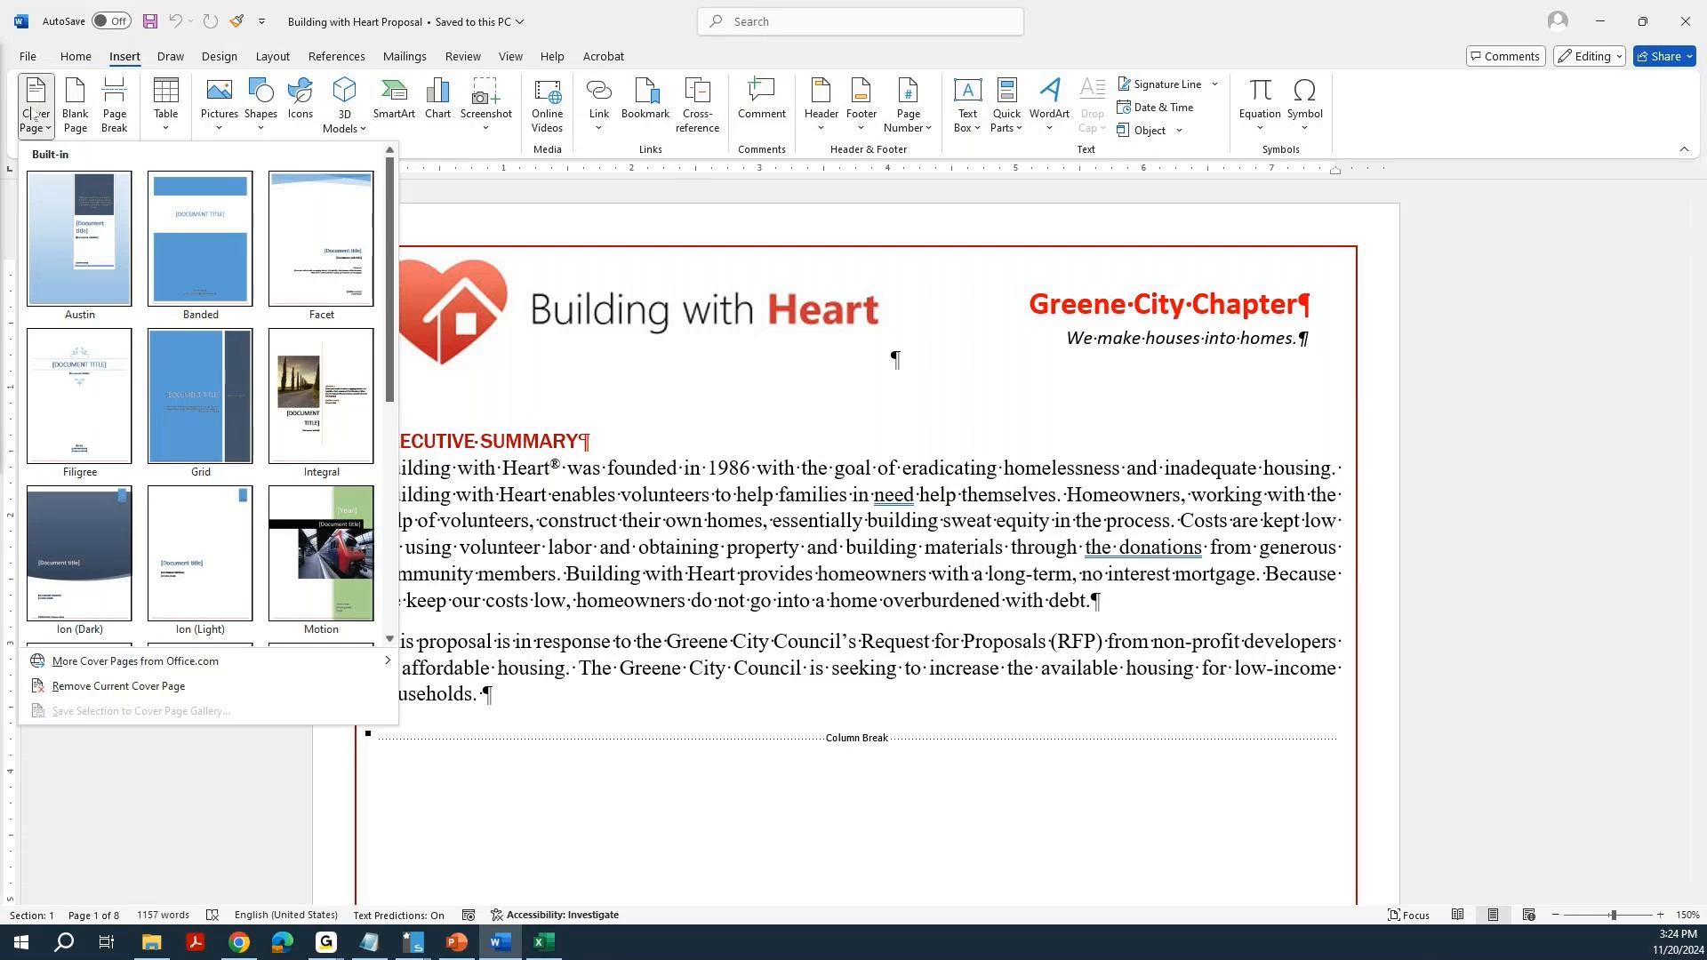
{"action": "left_click", "coordinate": [95, 415]}
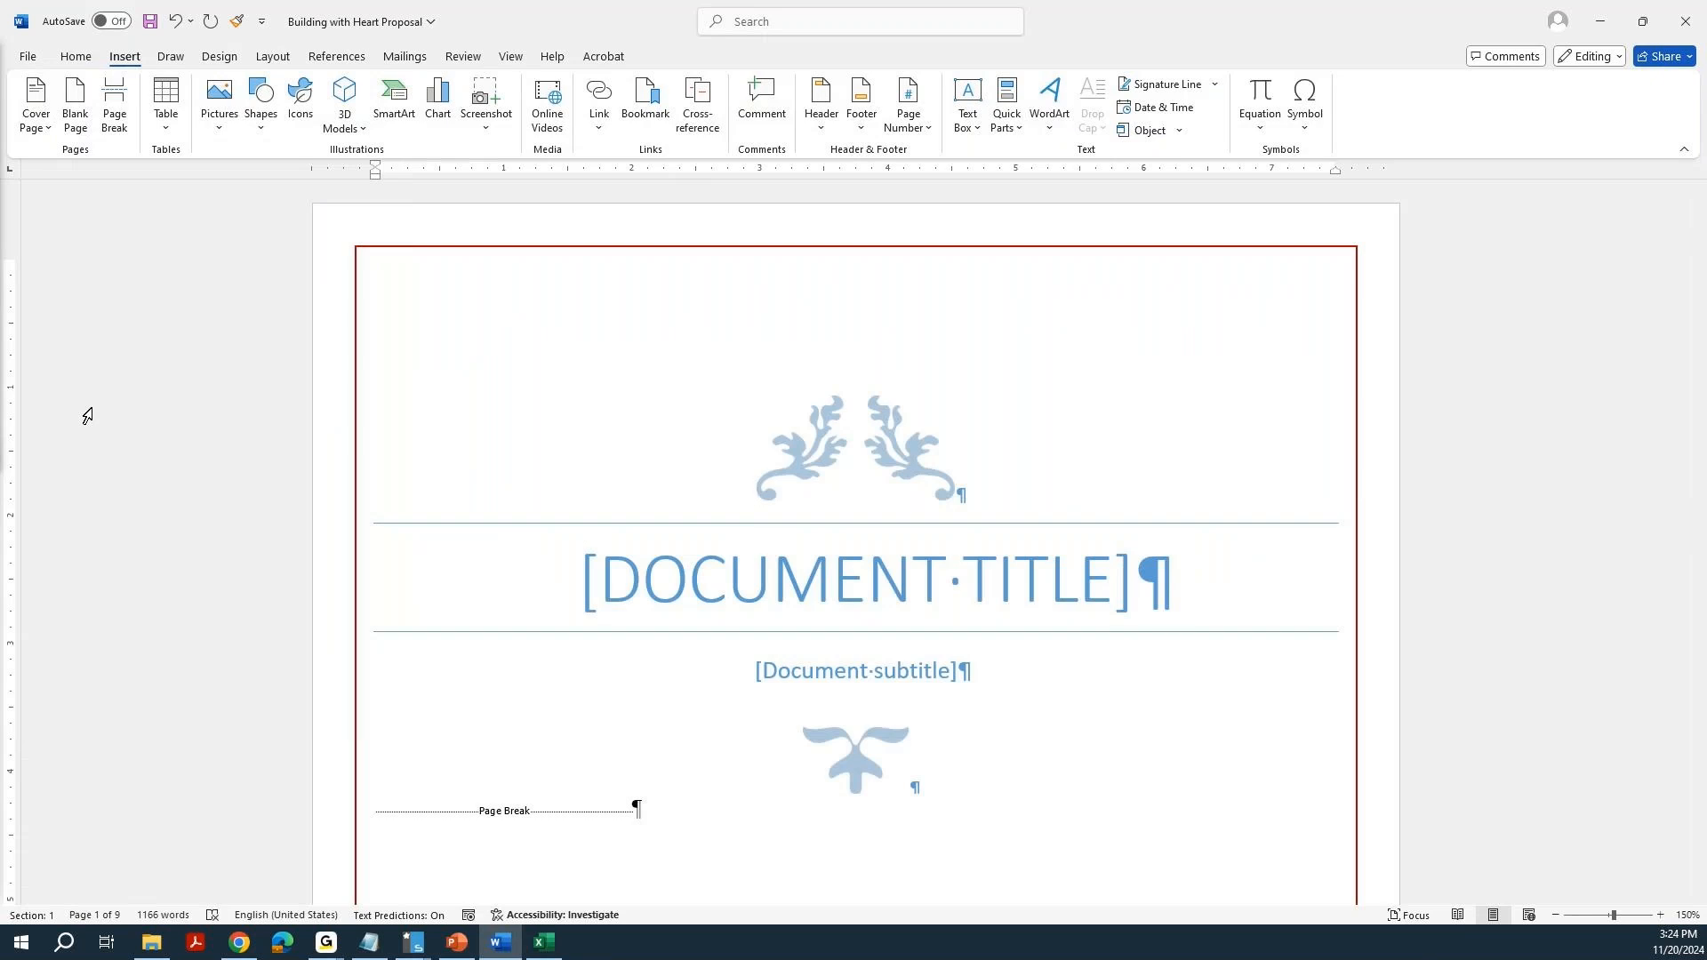
Fill in the cover page's document title as "RESPONSE TO RFP".
{"action": "left_click", "coordinate": [872, 622]}
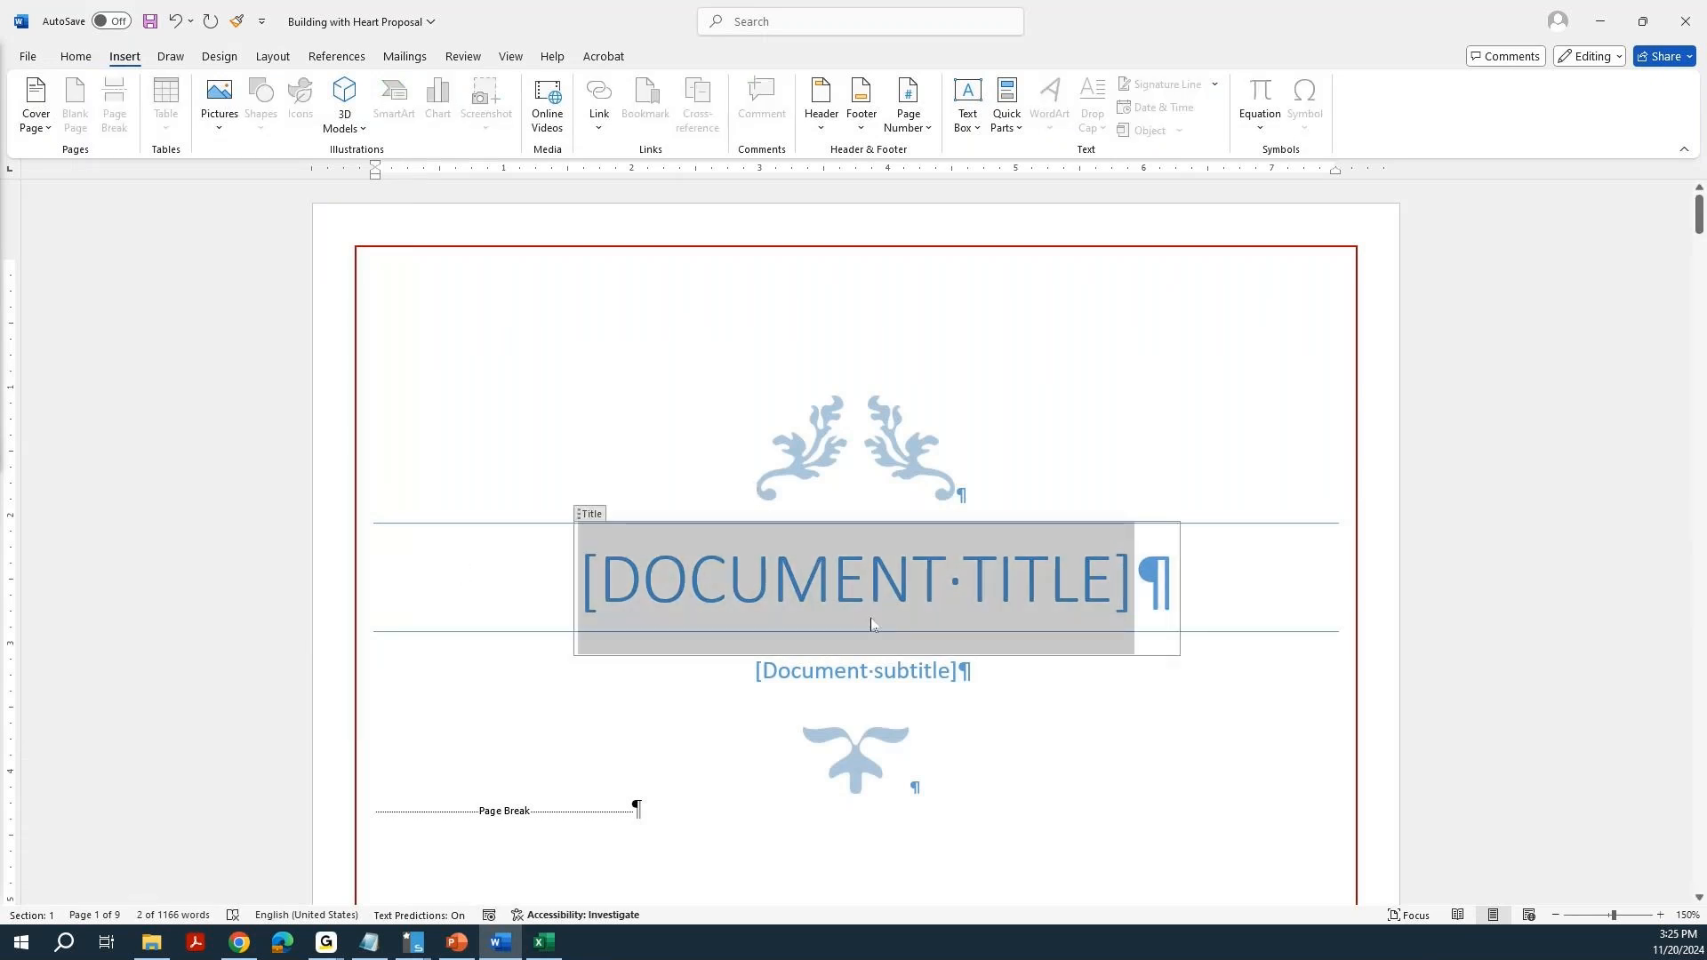
{"action": "type", "text": "RES"}
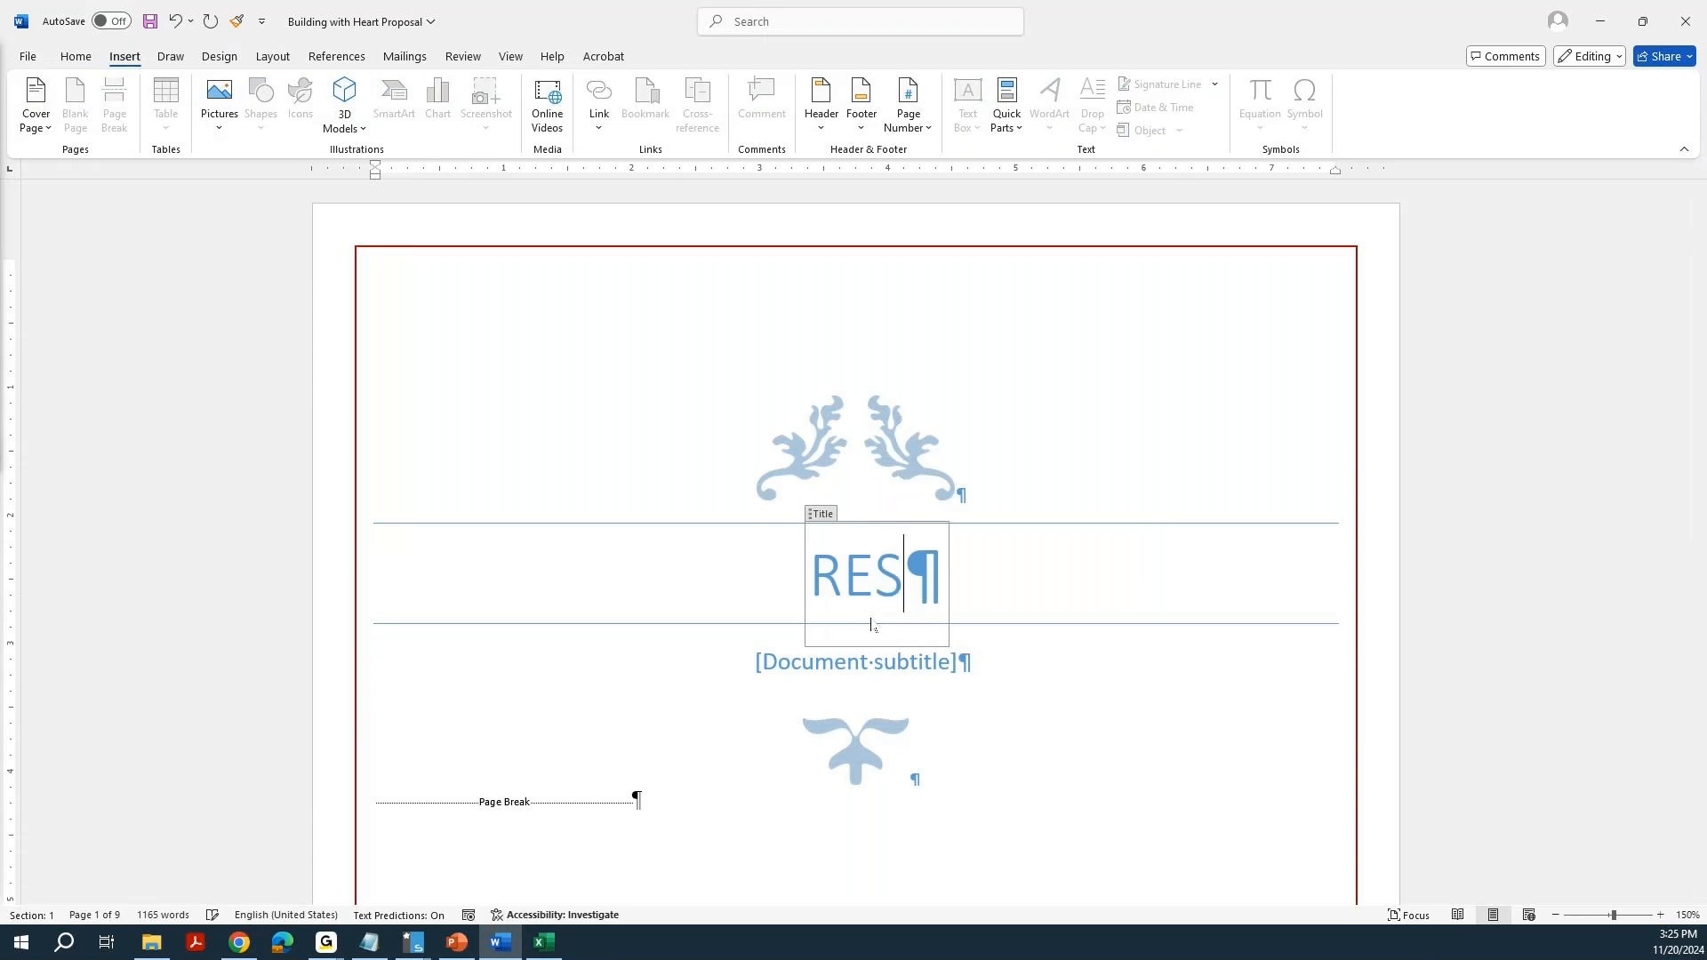
{"action": "type", "text": "PONSE "}
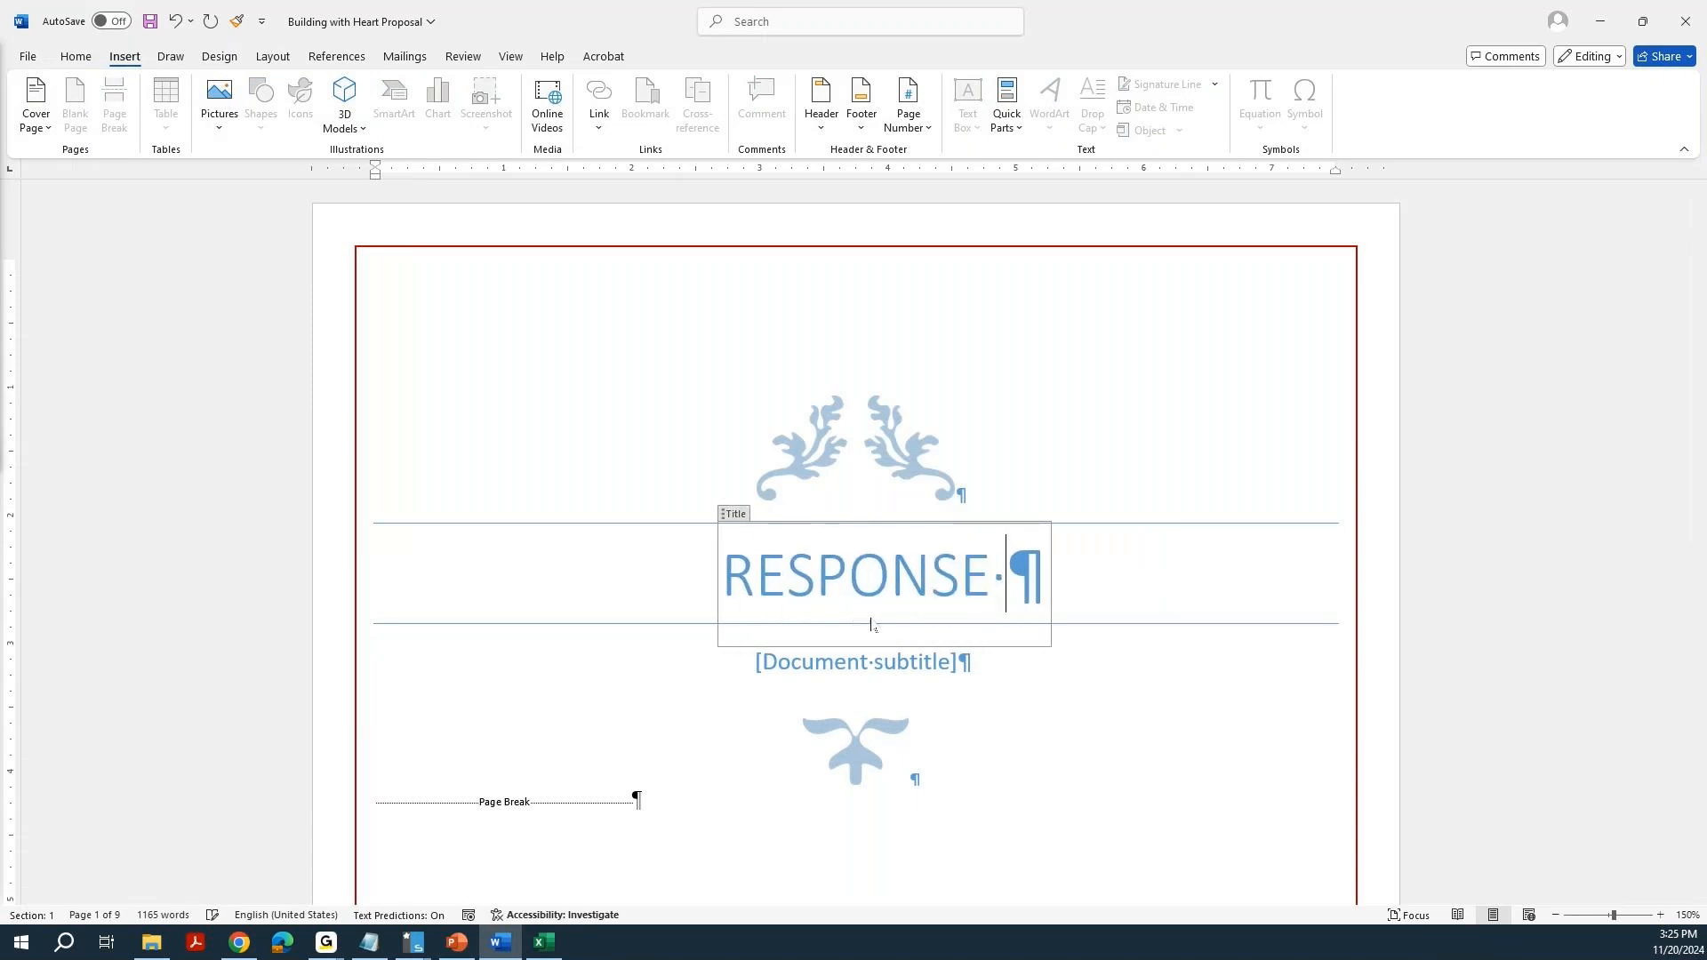
{"action": "type", "text": "TO RFP"}
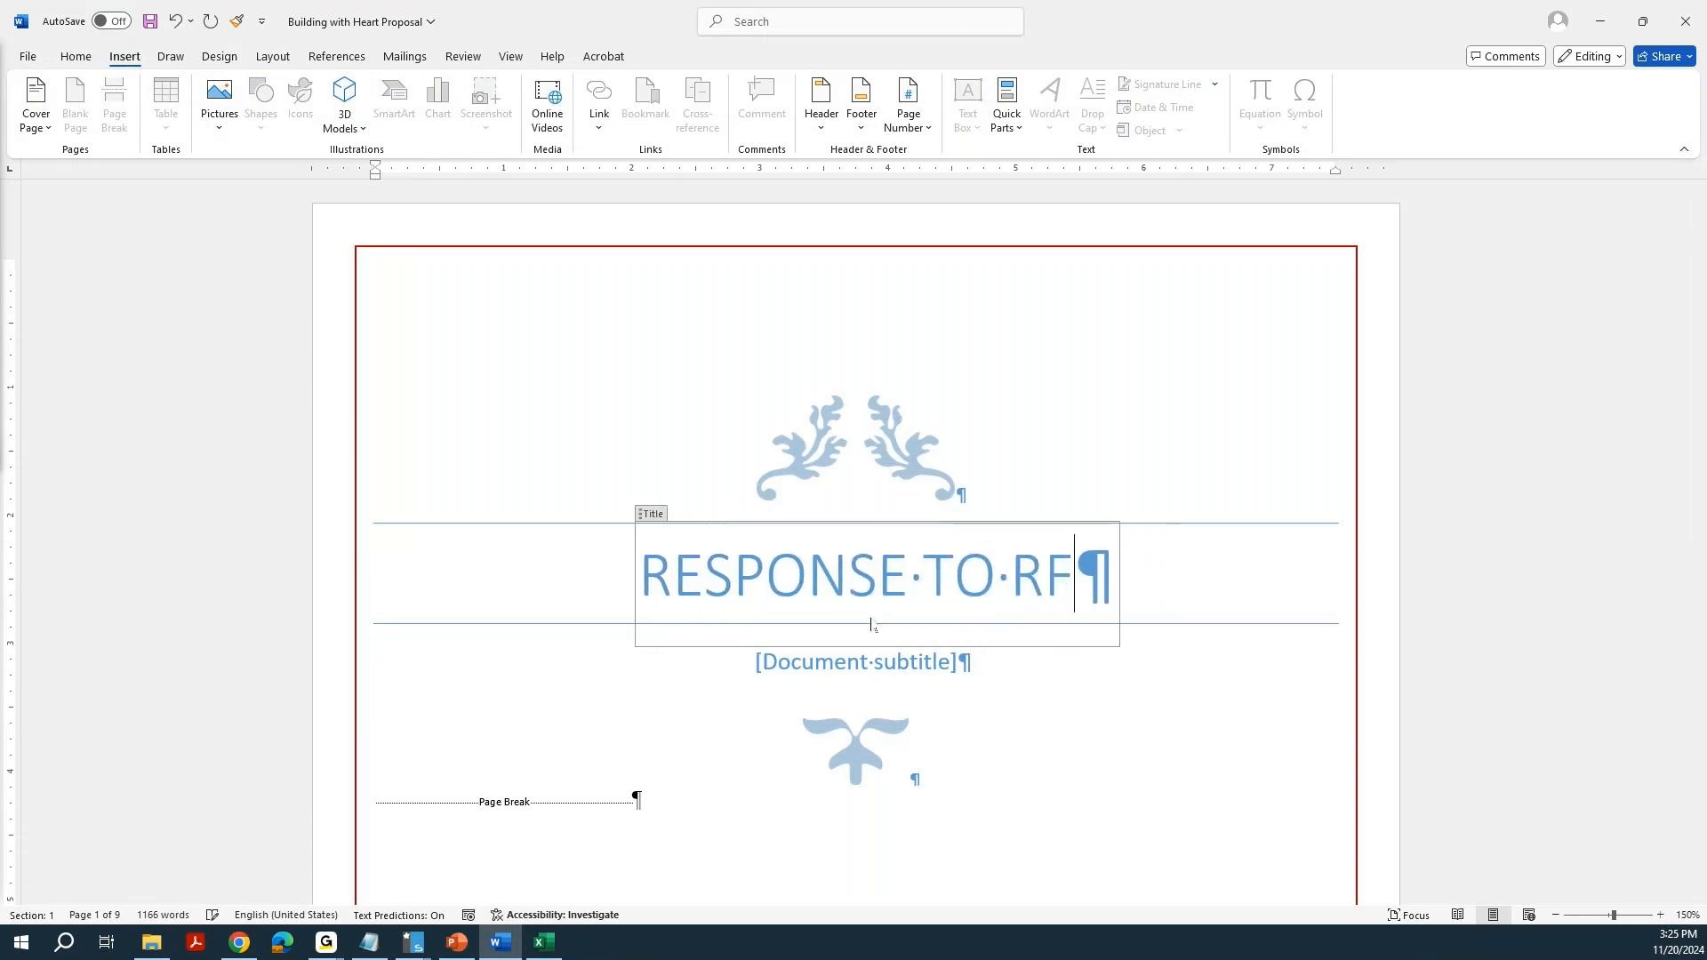